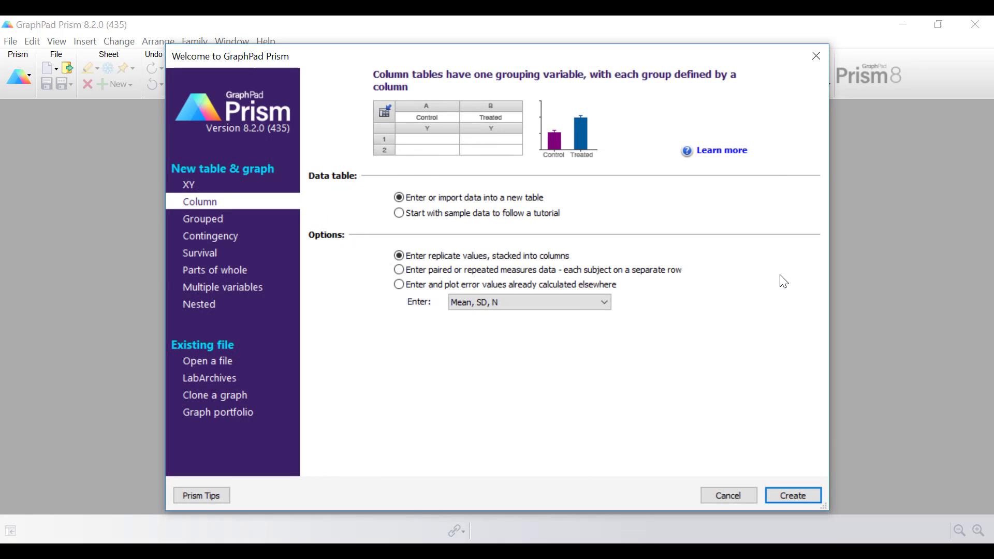
# Create a new XY data table with numeric X values and 8 replicate Y values in side-by-side subcolumns
pyautogui.click(196, 190)
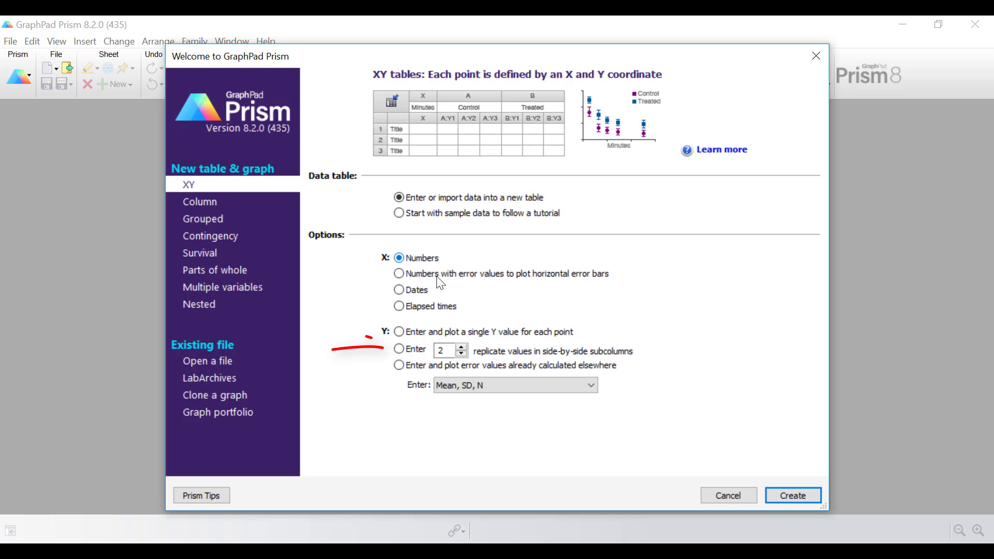
pyautogui.doubleClick(452, 353)
pyautogui.write('8')
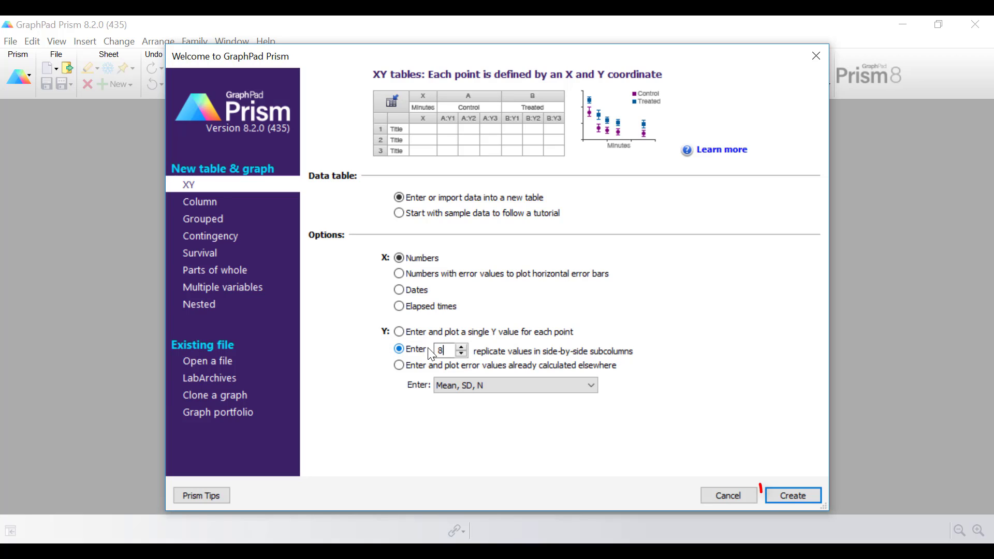
pyautogui.click(802, 497)
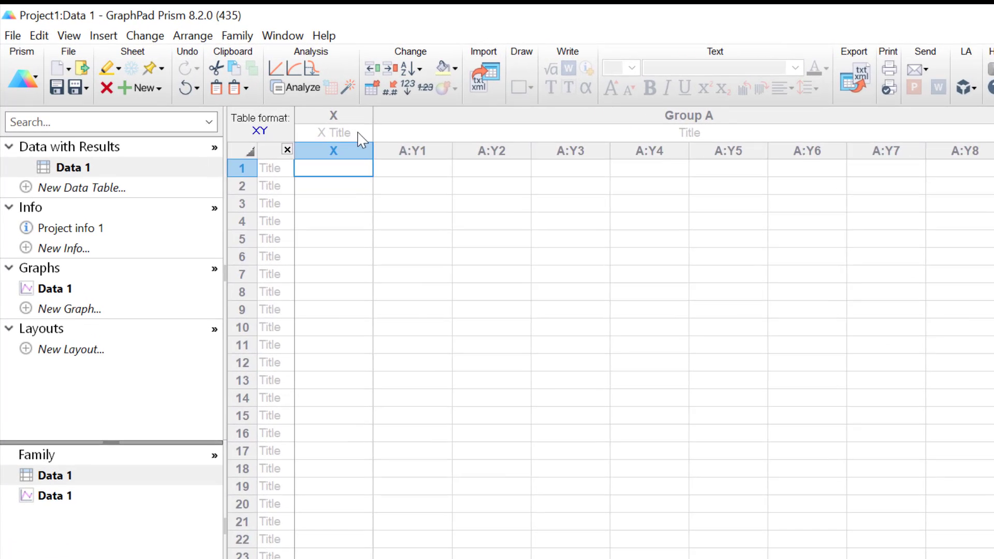
# Paste the copied Day and group data into the table, starting at the X column title
pyautogui.click(297, 121)
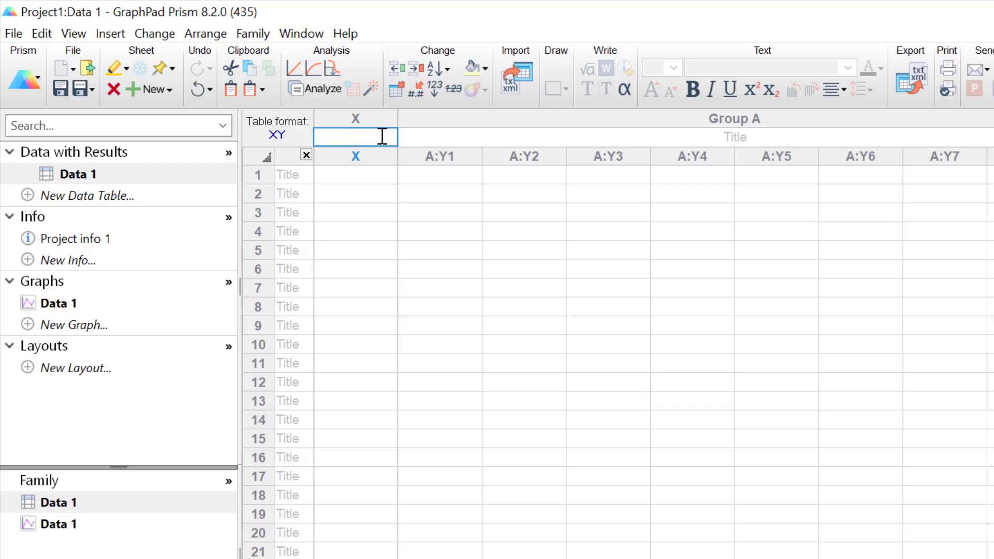
pyautogui.hotkey('ctrl', 'v')
pyautogui.click(524, 400)
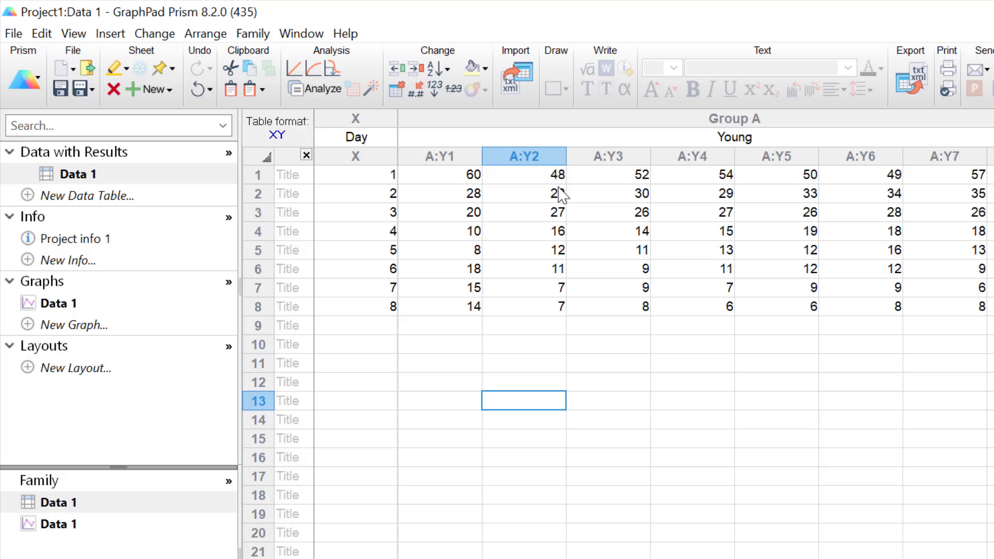
# Open the Data 1 graph and preview several XY graph types, including individual replicates and connecting line with error bars
pyautogui.click(73, 304)
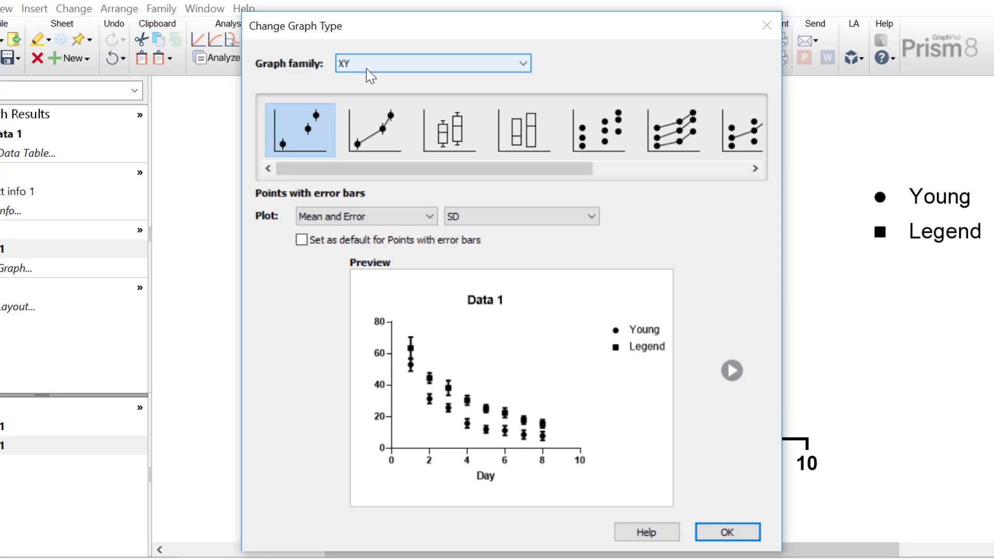
pyautogui.click(381, 132)
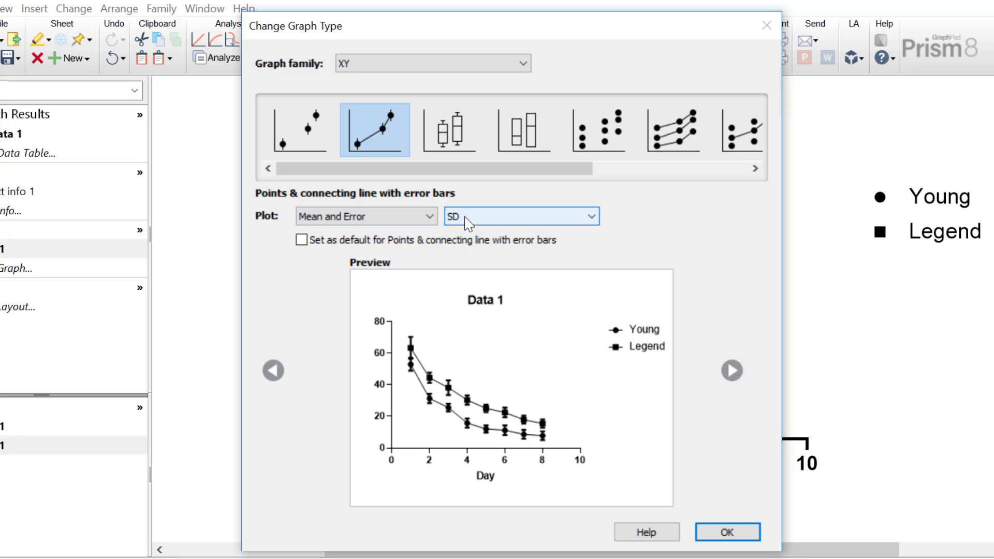
pyautogui.click(289, 127)
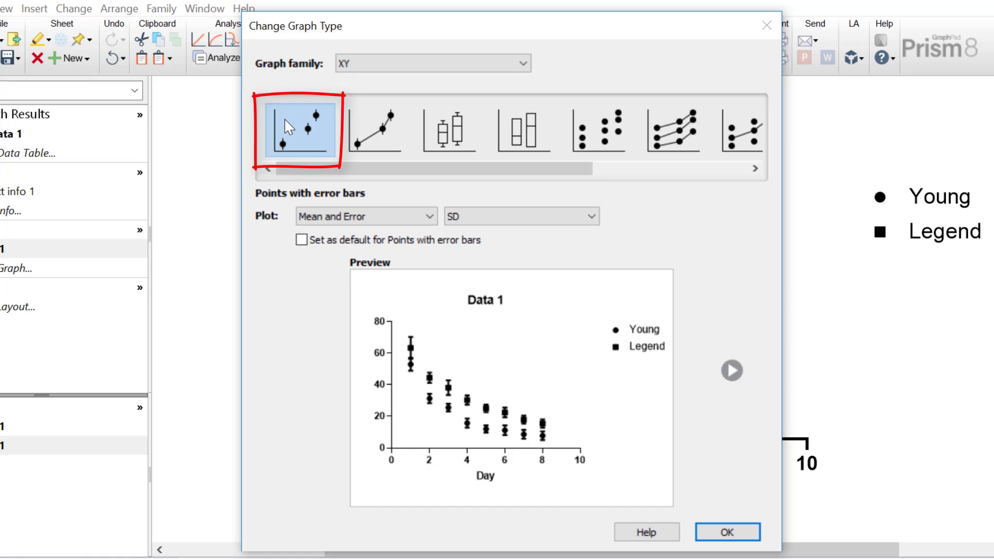
pyautogui.click(667, 147)
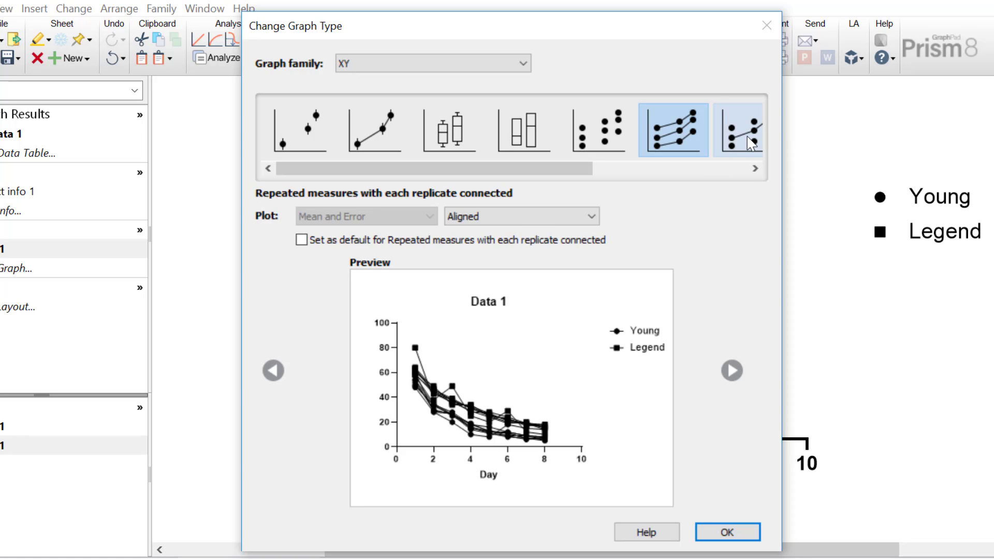
pyautogui.click(727, 141)
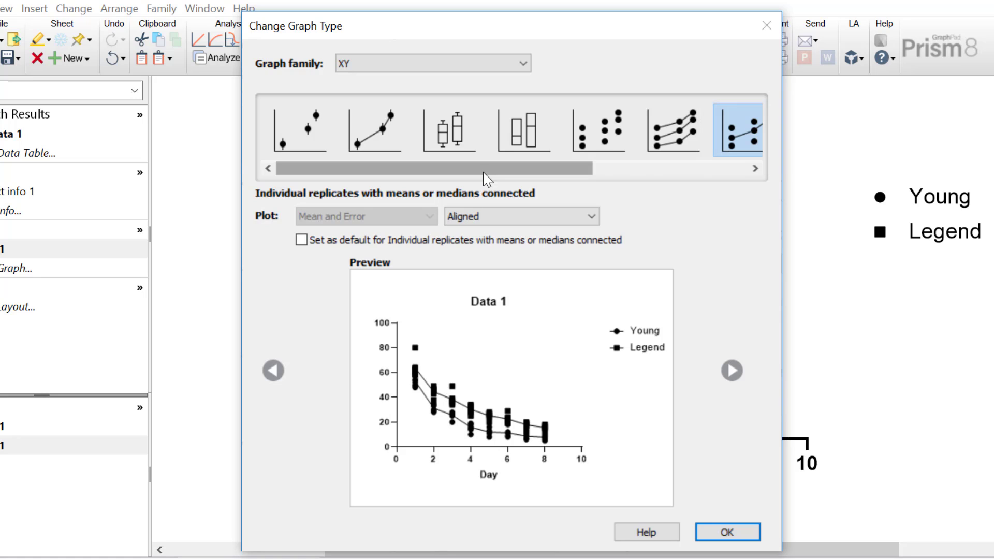
pyautogui.moveTo(483, 172); pyautogui.dragTo(585, 173)
pyautogui.click(663, 137)
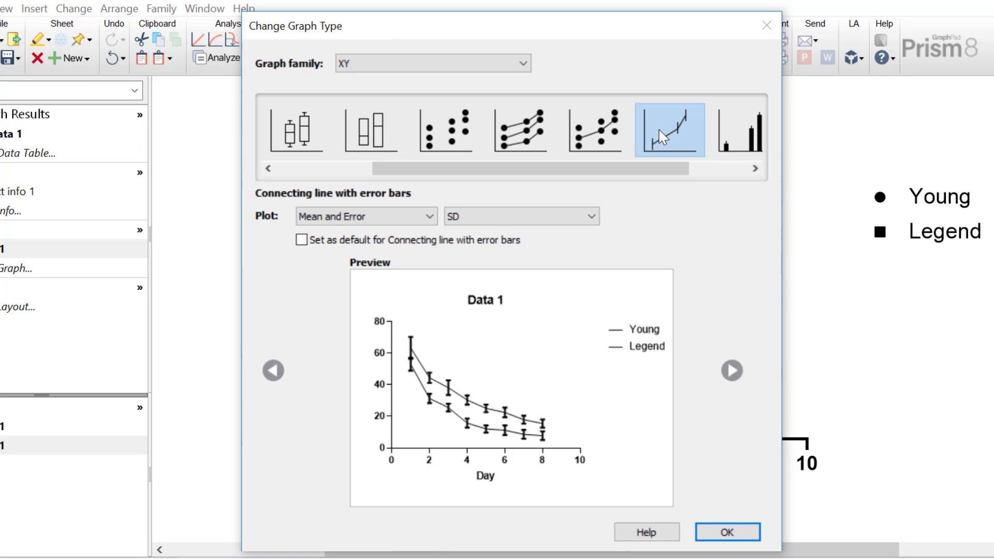
# Create the graph as points and connecting line with error bars, plotting Mean and Error with SD
pyautogui.moveTo(619, 168); pyautogui.dragTo(477, 177)
pyautogui.click(394, 141)
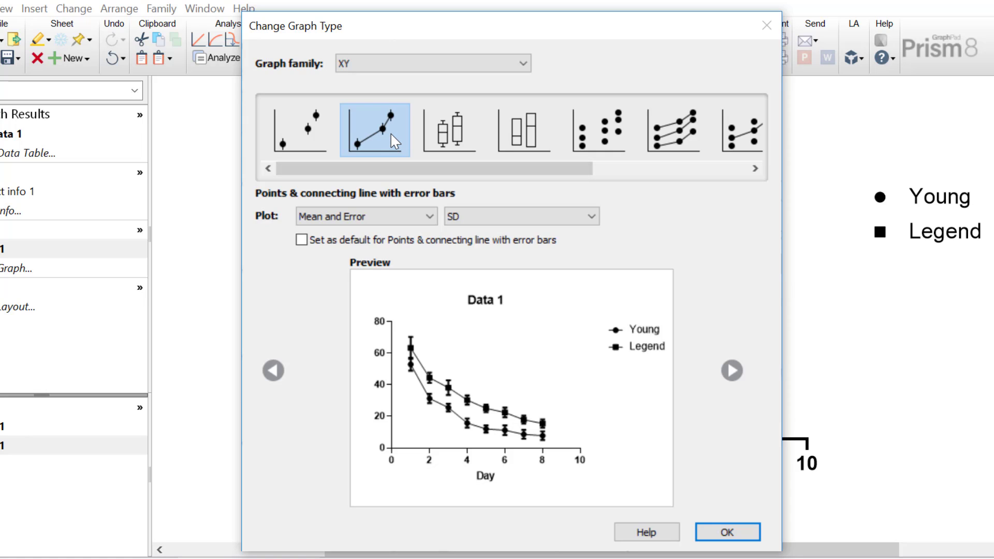
pyautogui.click(425, 222)
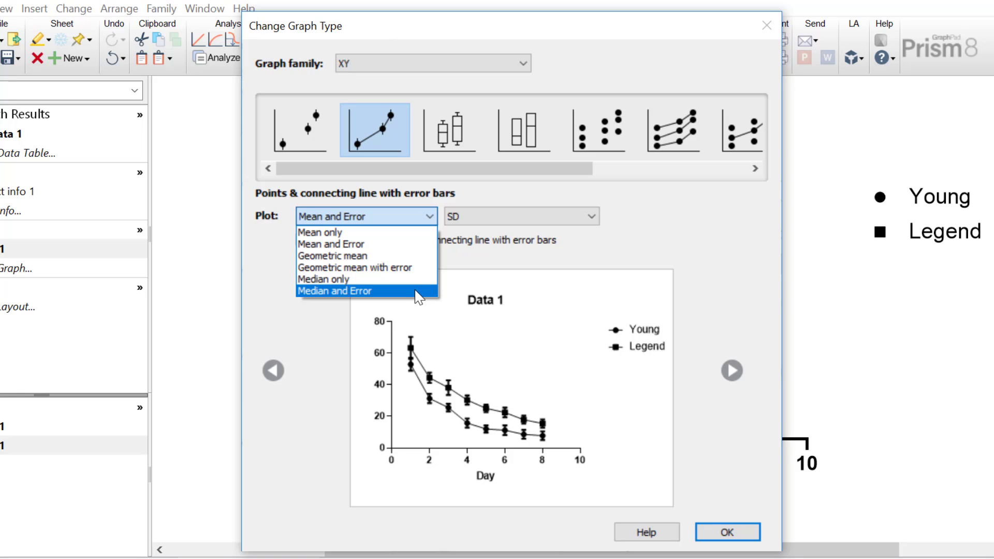
pyautogui.click(562, 263)
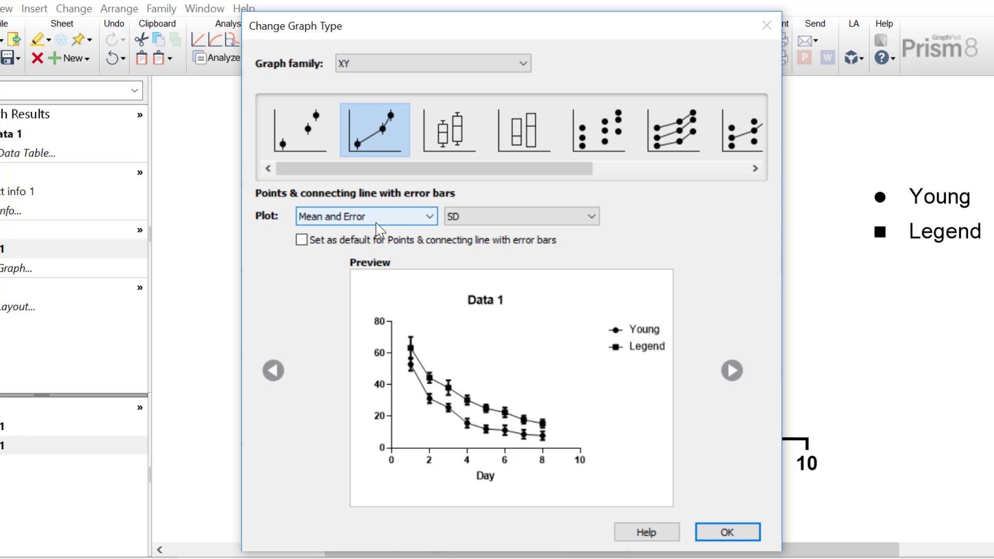
pyautogui.click(592, 217)
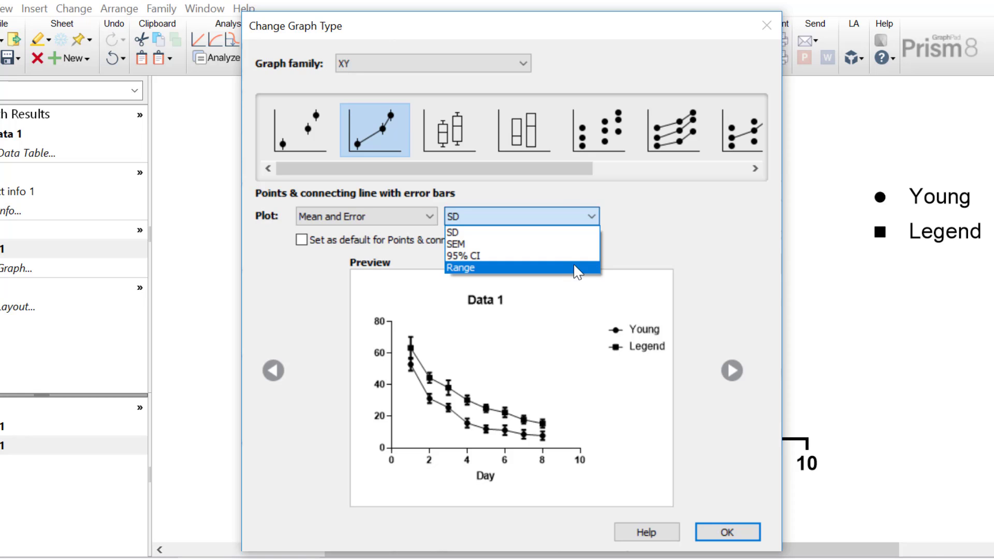
pyautogui.click(664, 248)
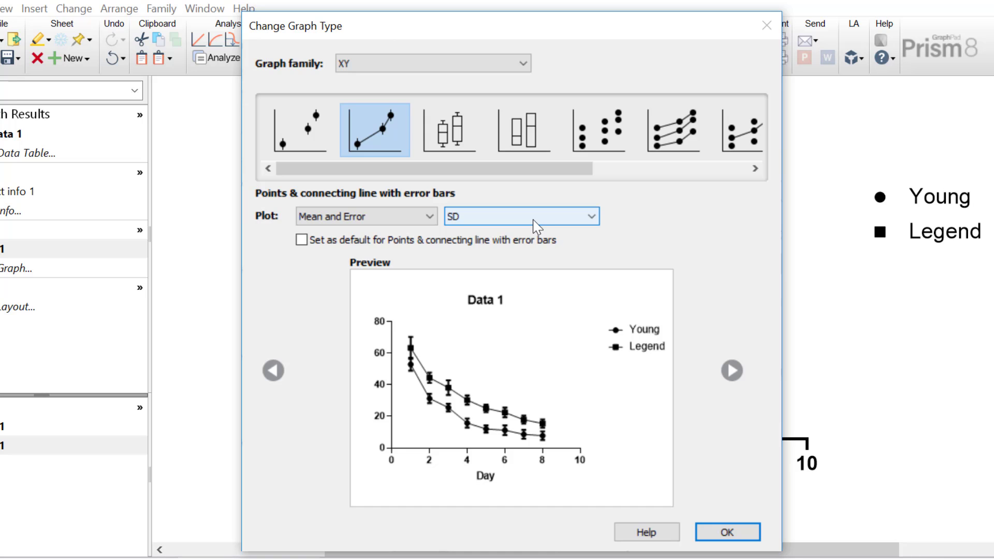
pyautogui.click(727, 532)
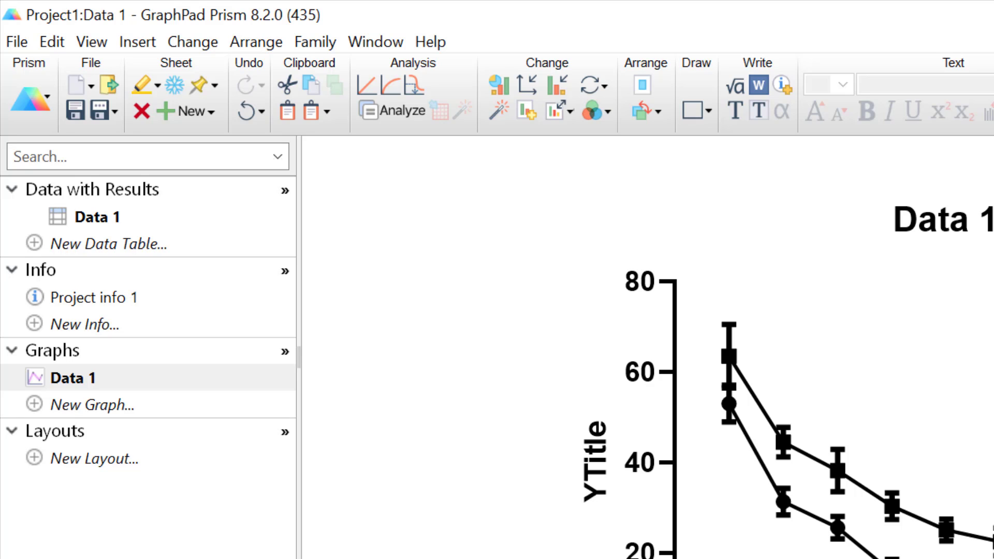
# Format the Young data set with blue symbols, error bars and connecting line, set its symbol size to 3, and apply
pyautogui.hscroll(-10, 647, 346)
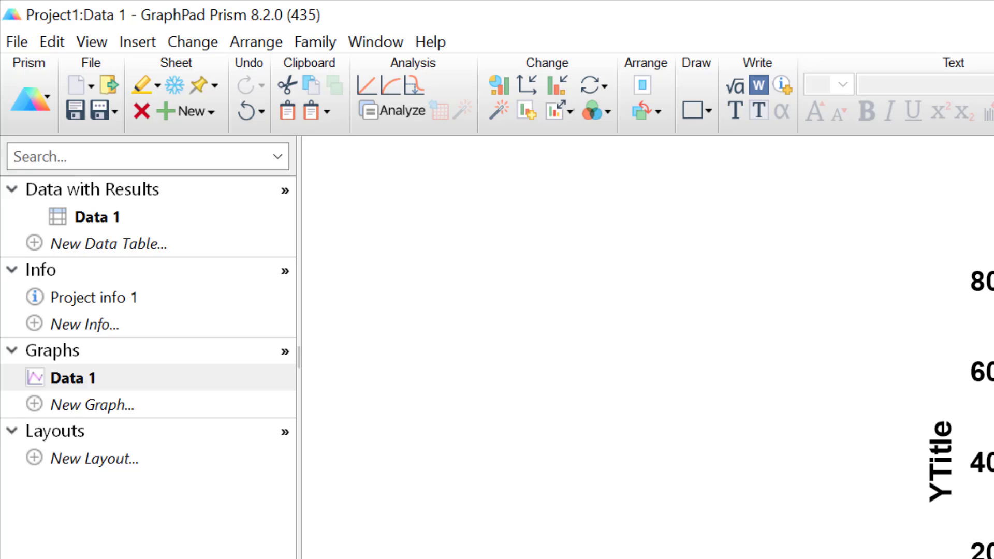
pyautogui.click(558, 84)
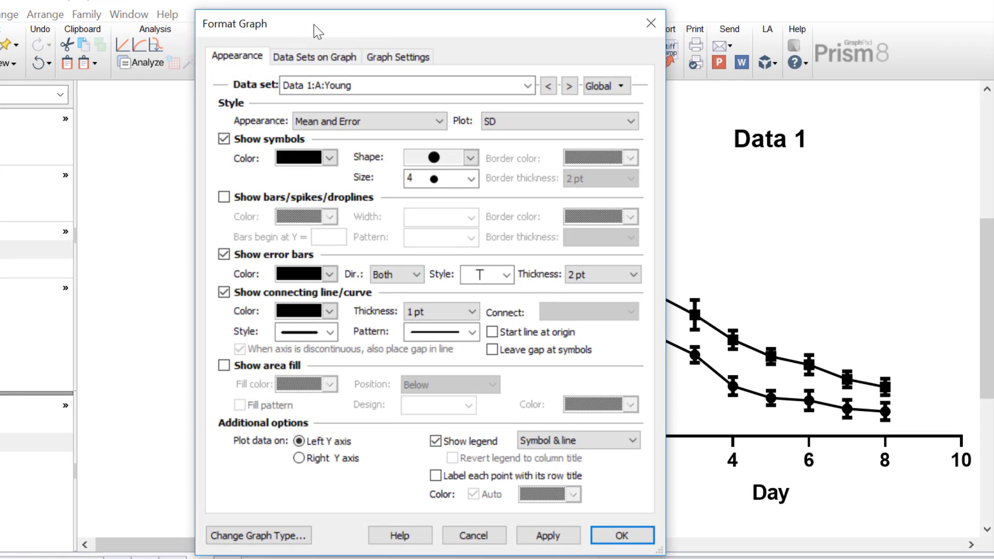
pyautogui.moveTo(314, 23); pyautogui.dragTo(124, 13)
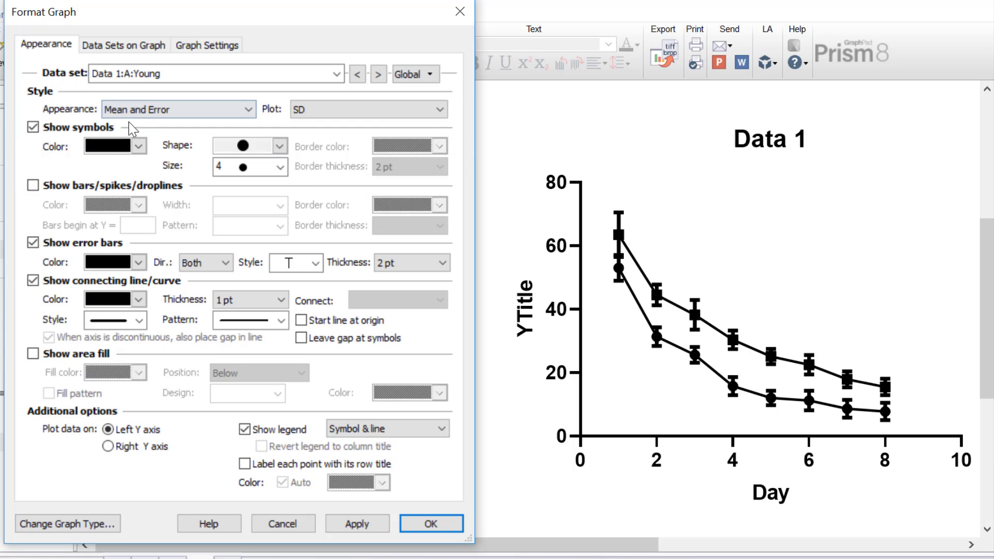
pyautogui.click(133, 148)
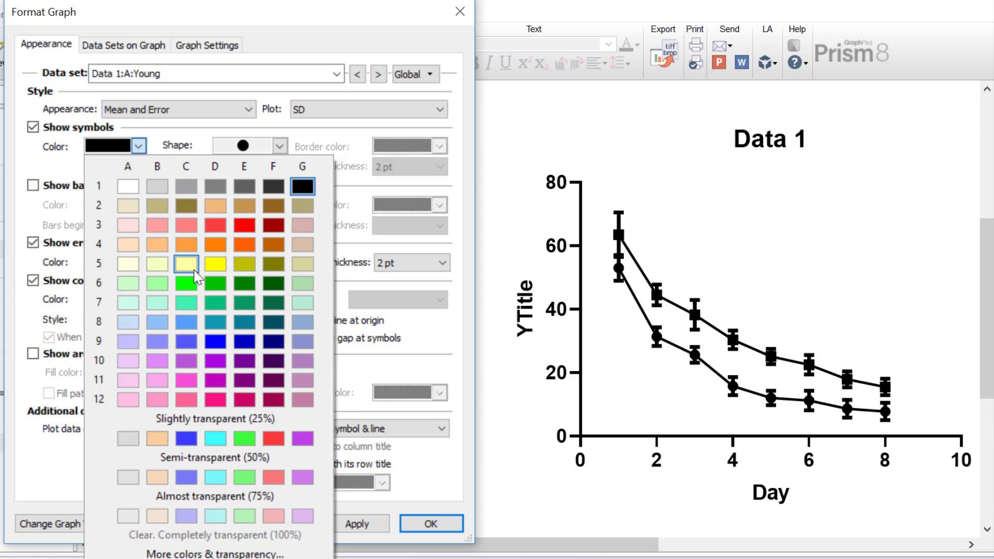
pyautogui.click(218, 341)
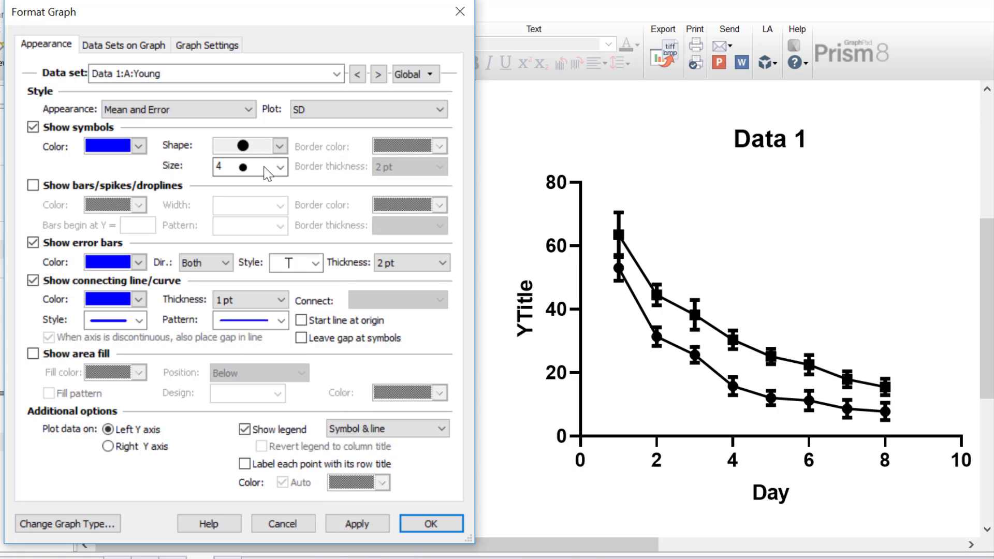
pyautogui.click(266, 171)
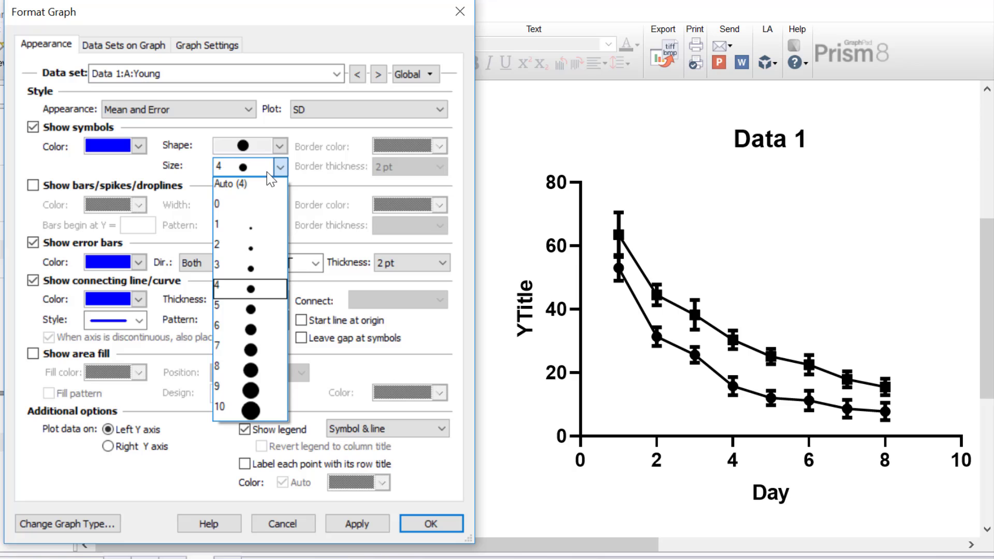
pyautogui.click(252, 264)
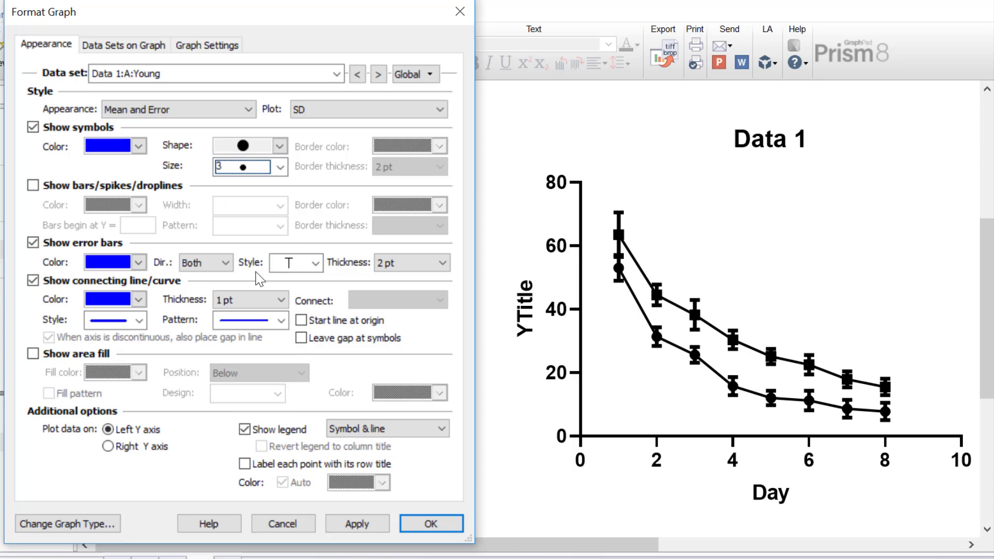
pyautogui.click(342, 528)
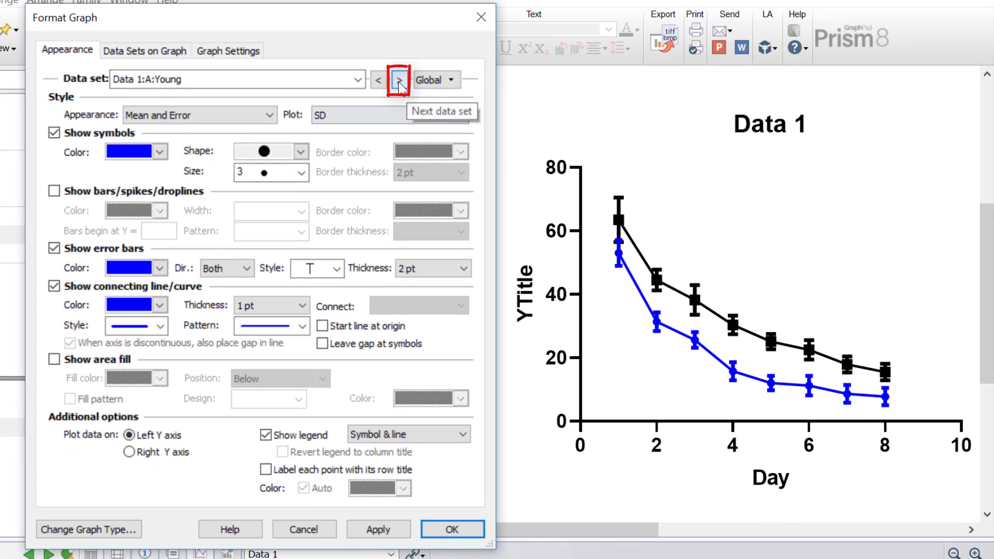
# Format the Old data set in purple with solid upward-triangle symbols of size 3, and apply the changes
pyautogui.click(399, 81)
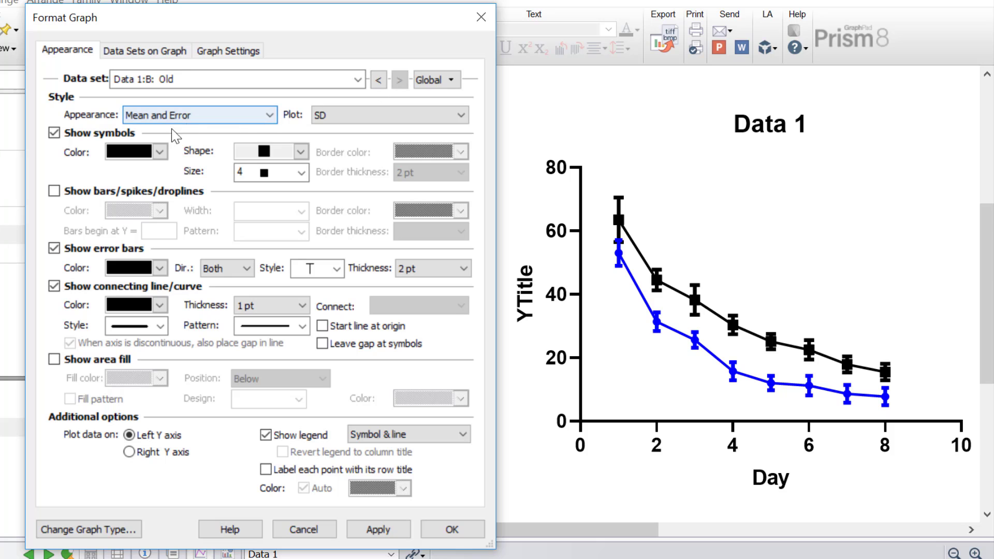
pyautogui.click(151, 152)
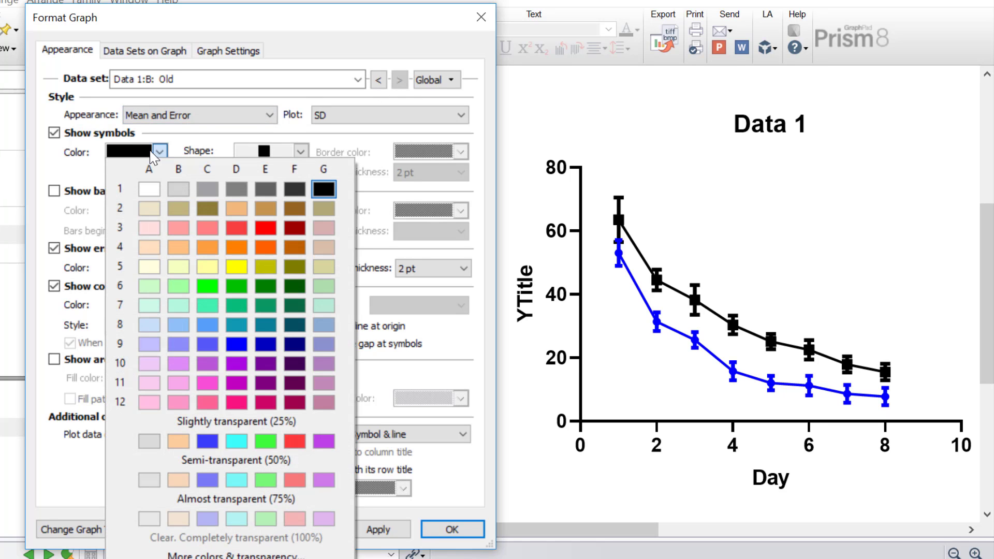
pyautogui.click(264, 363)
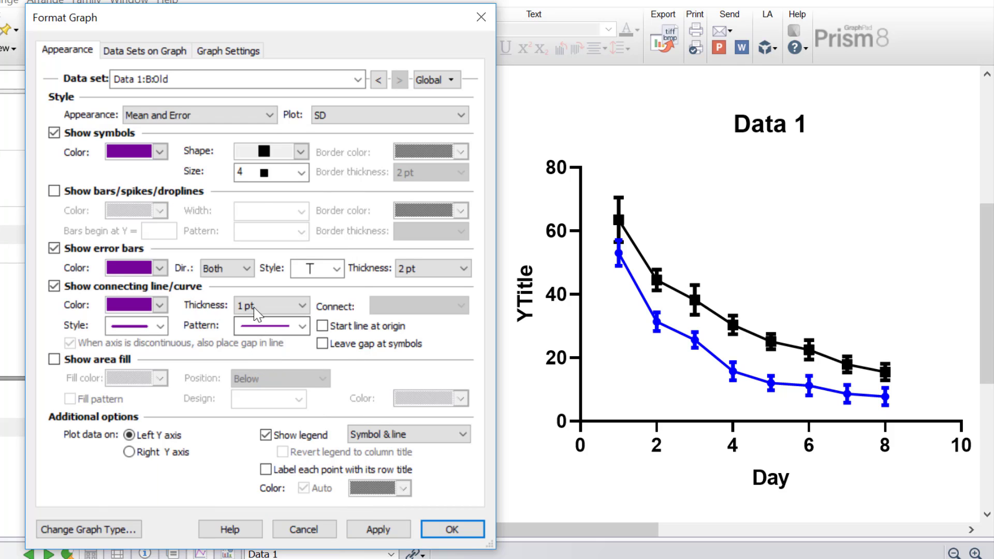
pyautogui.click(264, 173)
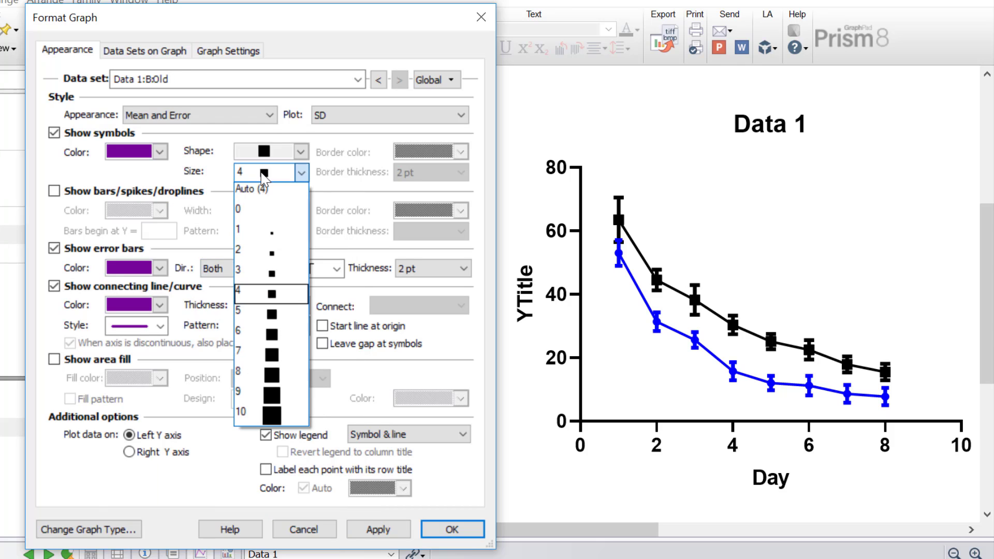
pyautogui.click(265, 259)
pyautogui.click(258, 154)
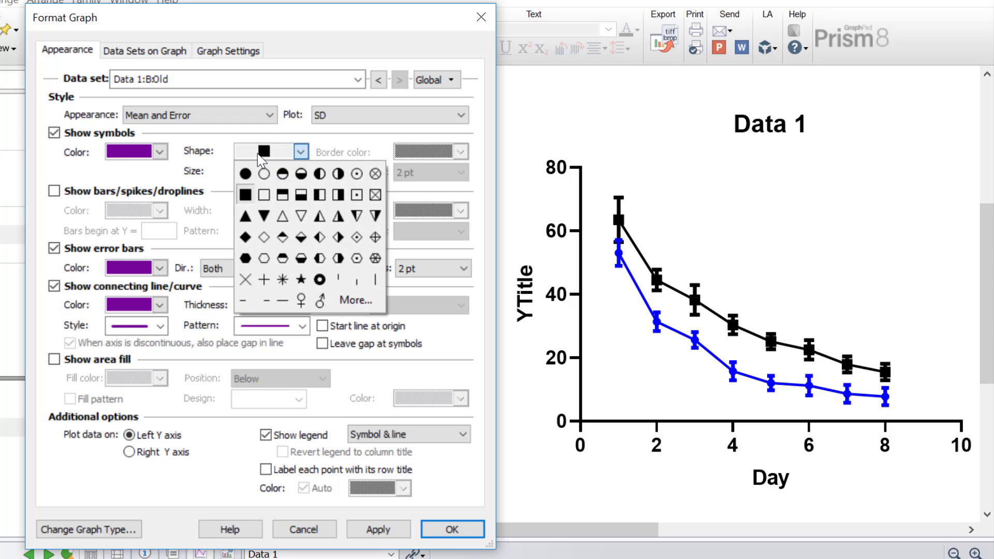
pyautogui.click(246, 216)
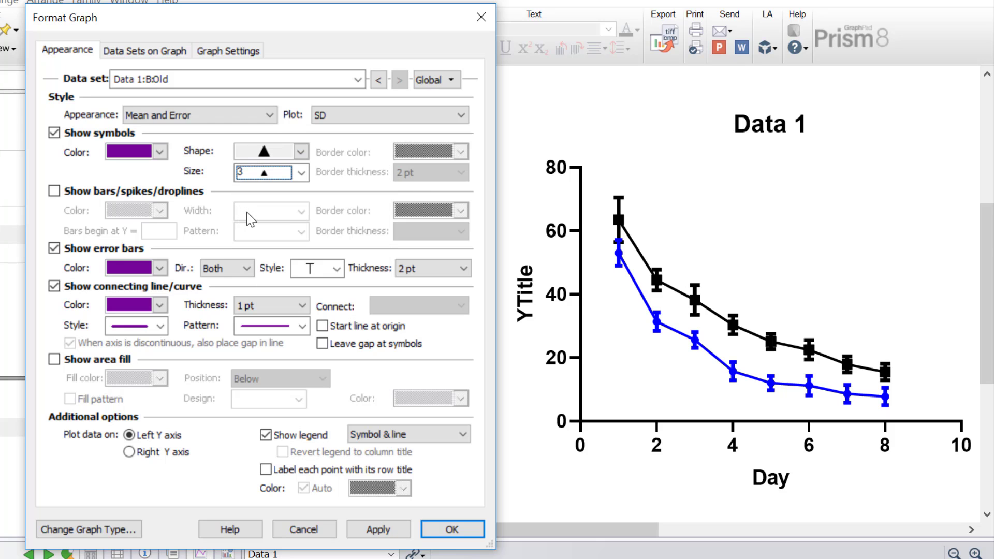
pyautogui.click(378, 530)
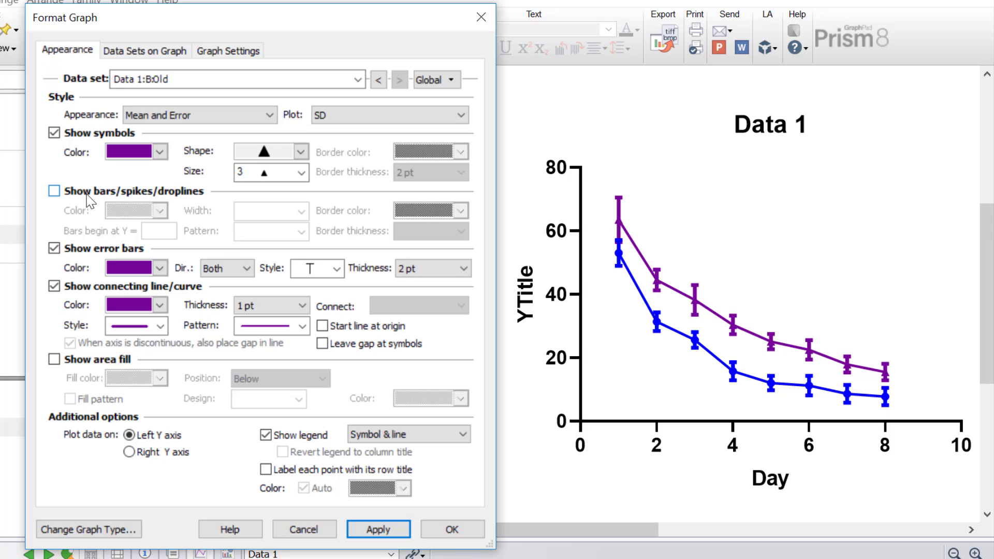
# Try showing bars for the Old data set on the graph, and remove them again
pyautogui.click(87, 193)
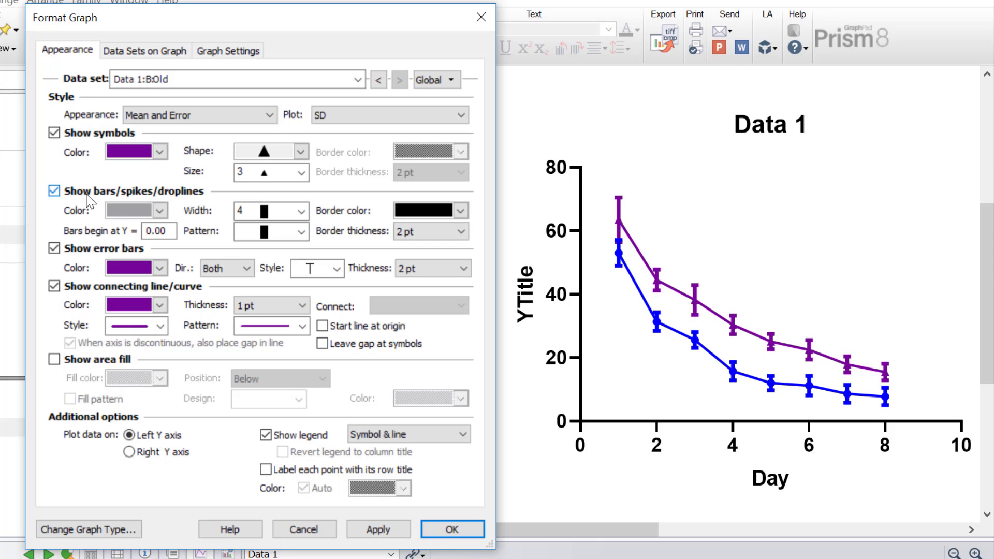
pyautogui.click(393, 536)
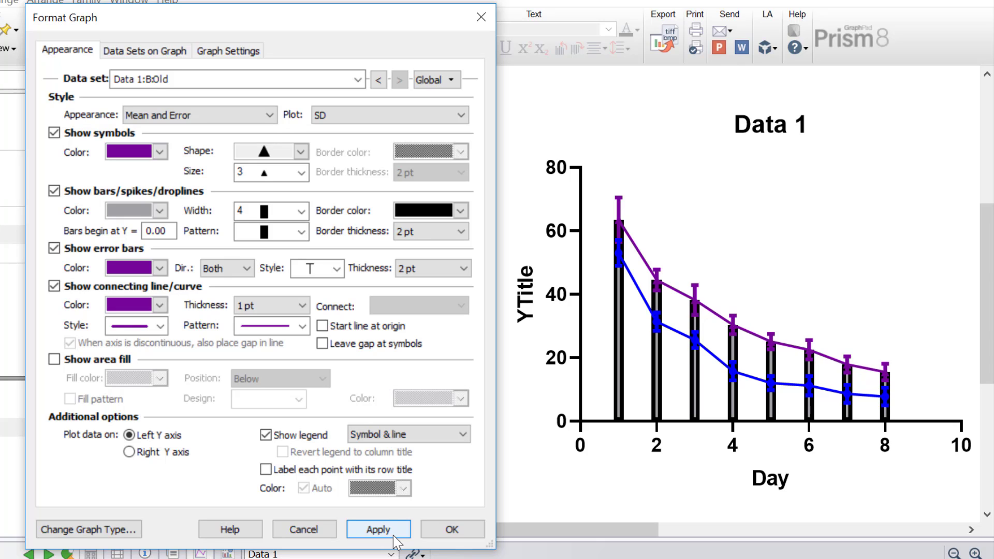
pyautogui.click(134, 195)
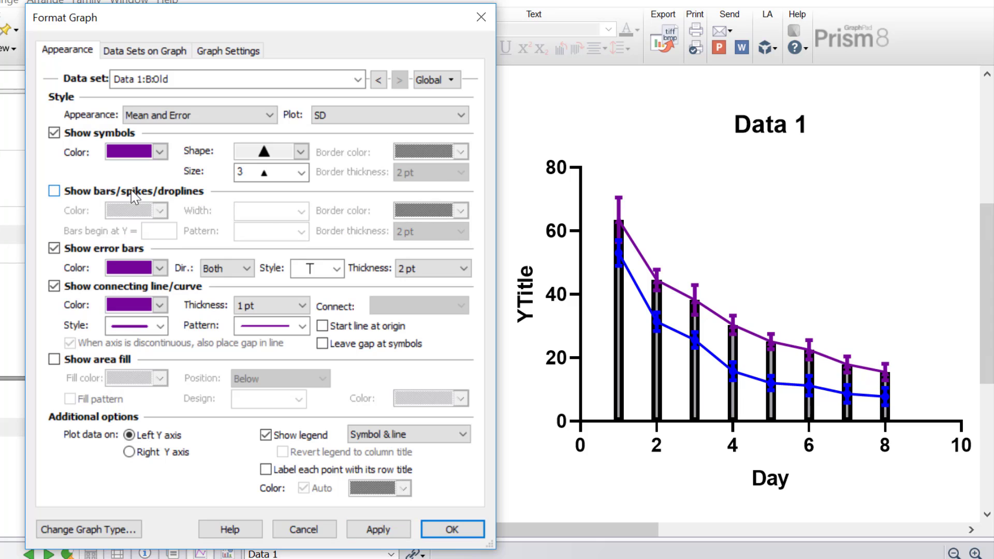
pyautogui.click(378, 529)
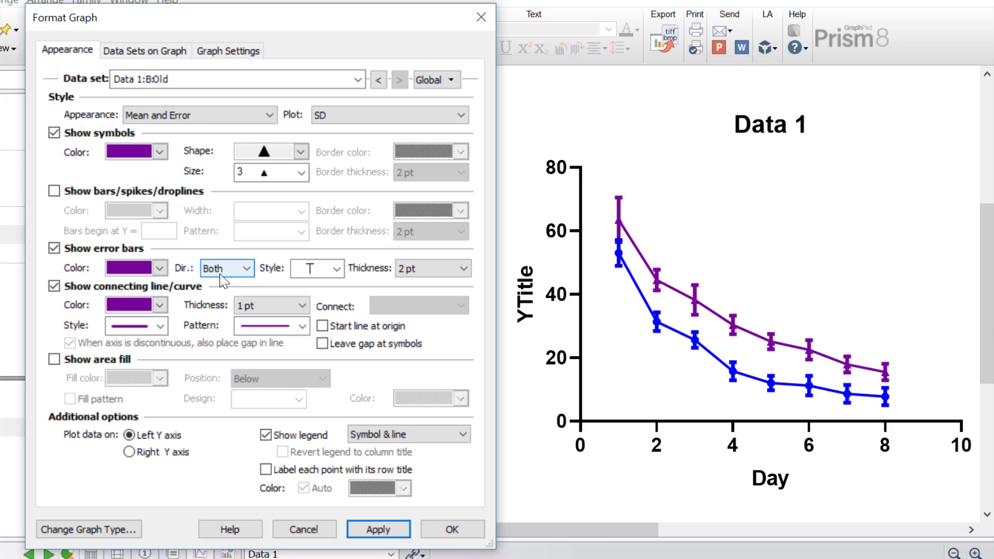
# Review the error bar direction and style choices for the Old data set, set the error bar thickness to 1 pt, and apply
pyautogui.click(247, 268)
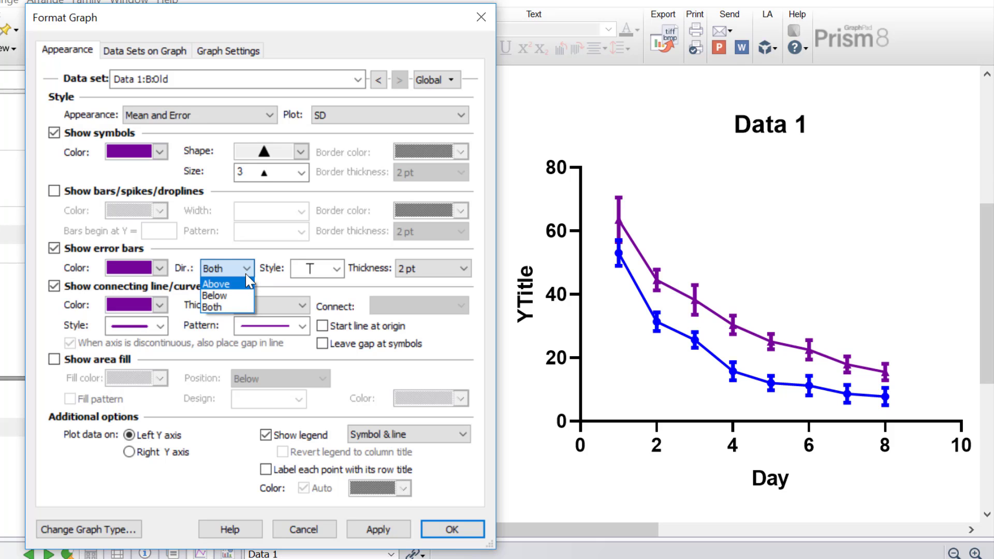
pyautogui.click(245, 269)
pyautogui.click(336, 280)
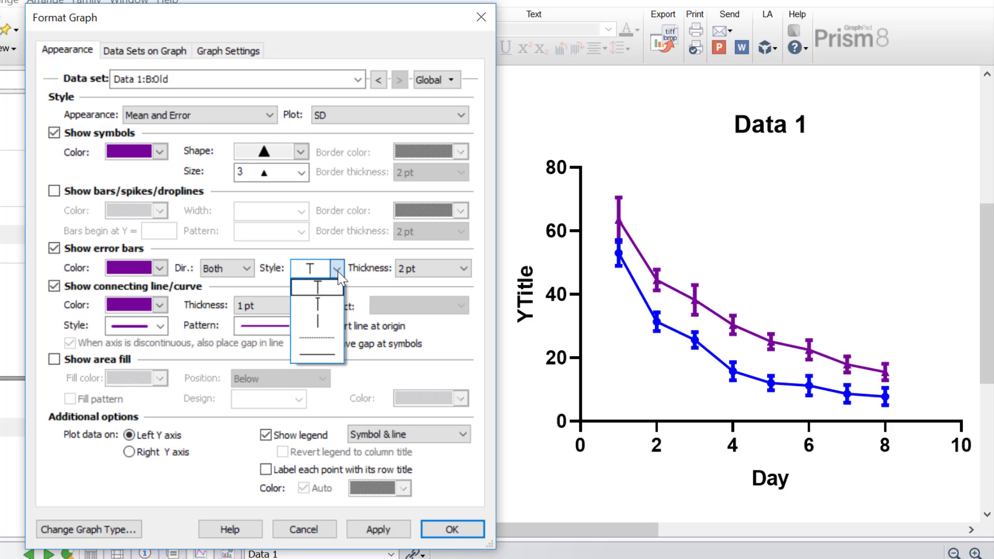
pyautogui.click(339, 278)
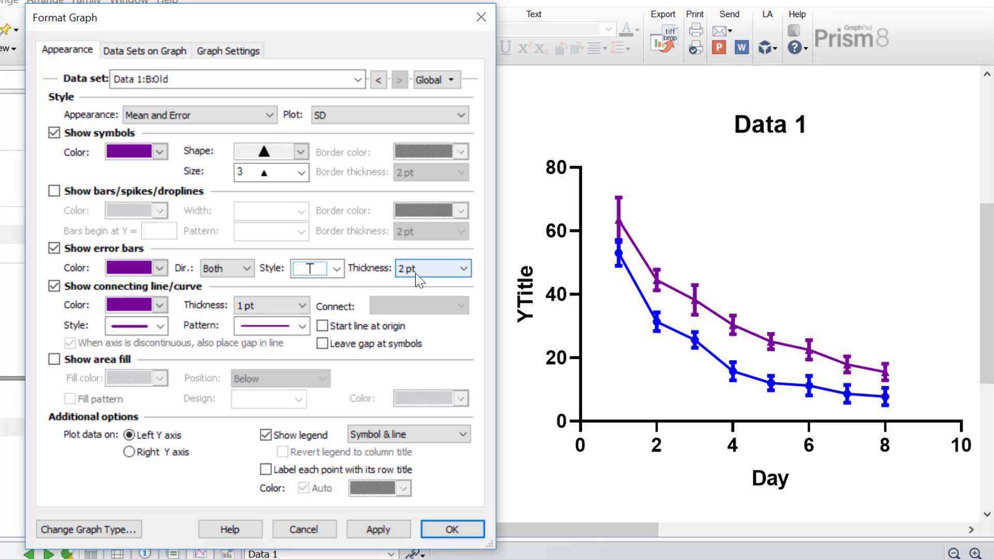
pyautogui.click(443, 273)
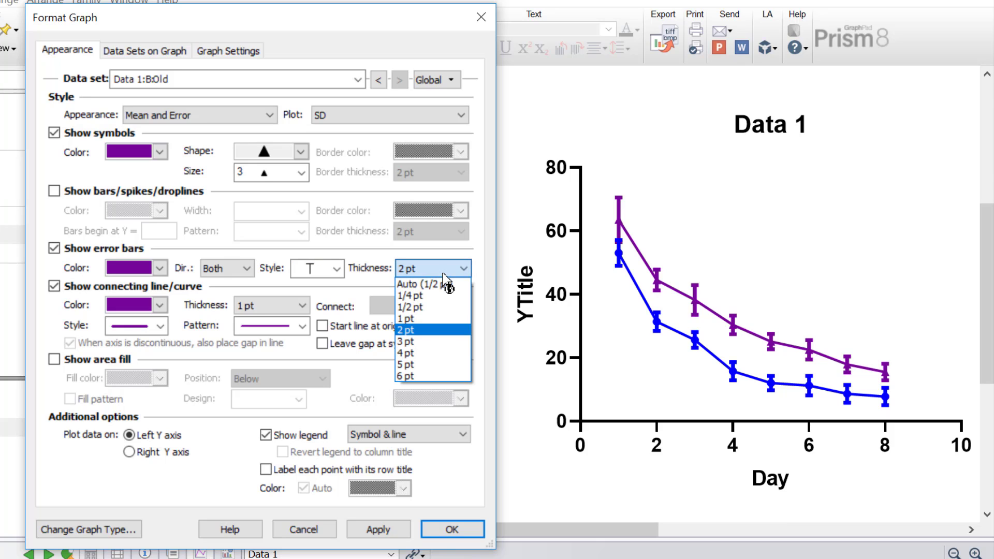
pyautogui.click(439, 318)
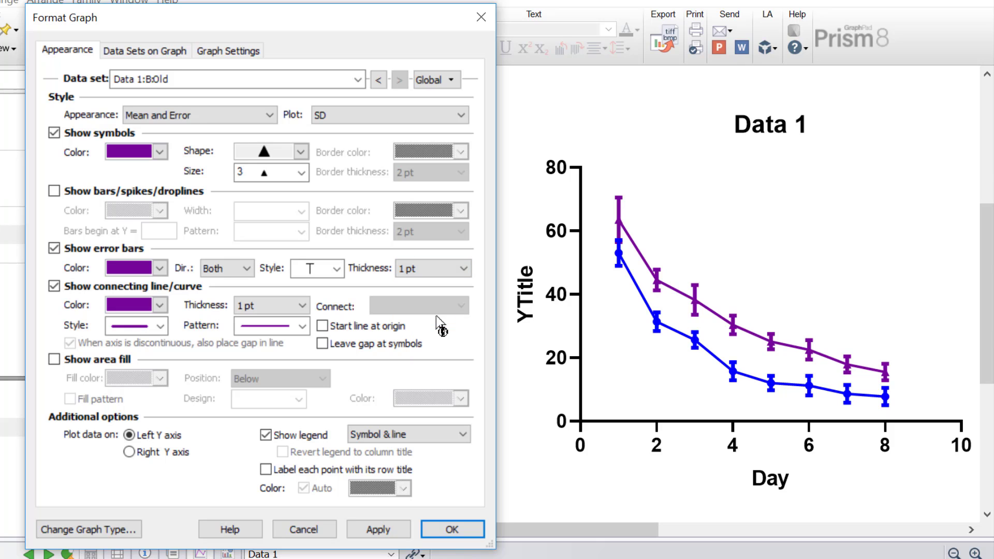
pyautogui.click(382, 531)
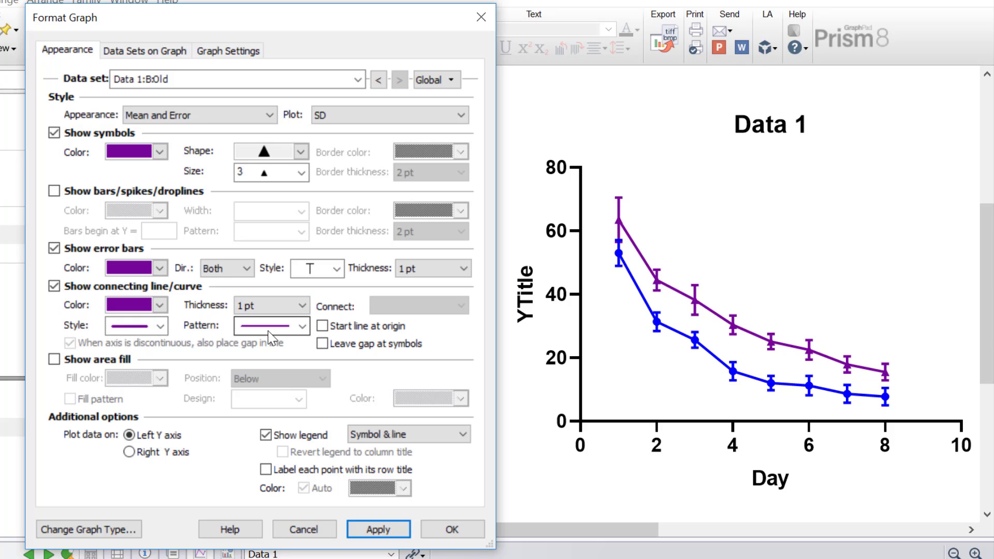
# Try starting the Old data set's connecting line at the origin and leaving gaps at symbols, and revert both options
pyautogui.click(361, 327)
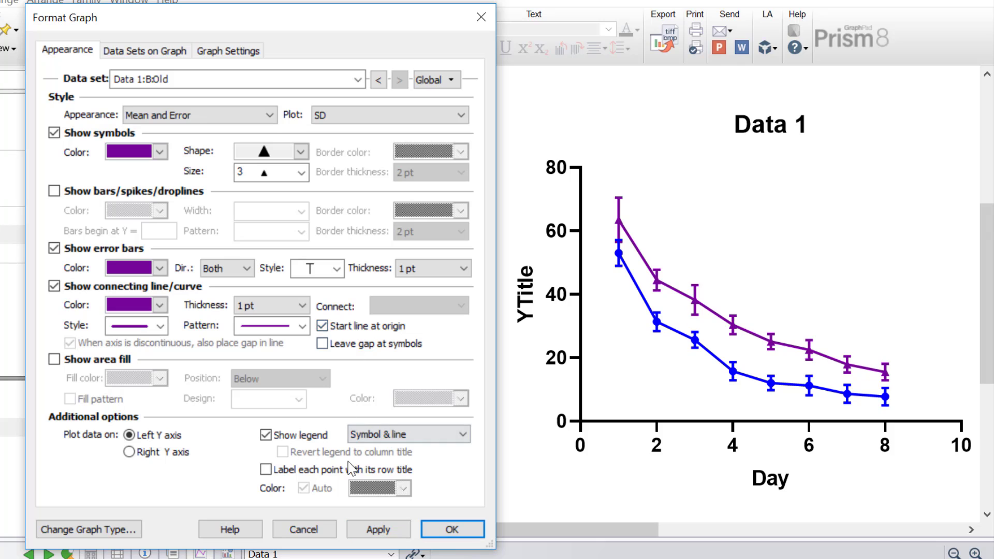
pyautogui.click(364, 528)
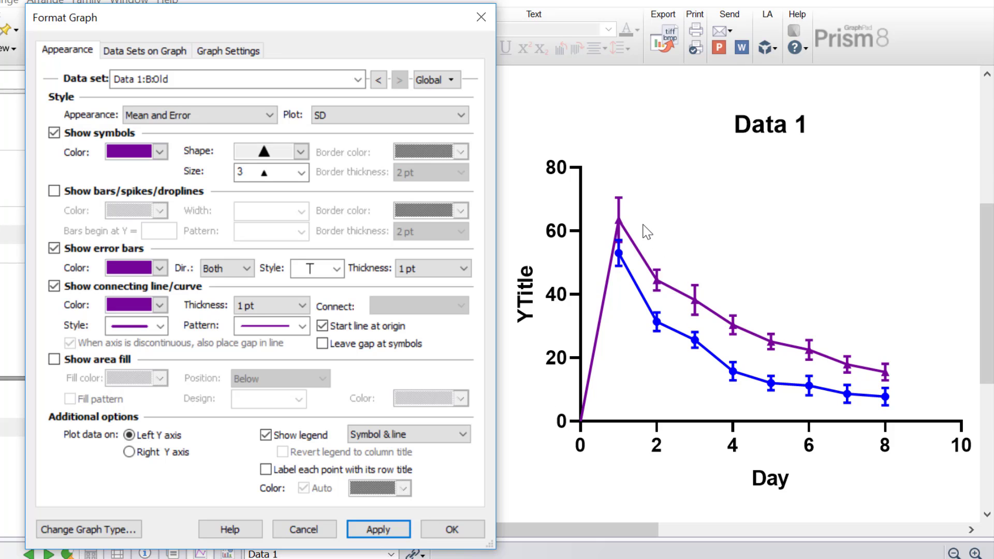
pyautogui.click(365, 347)
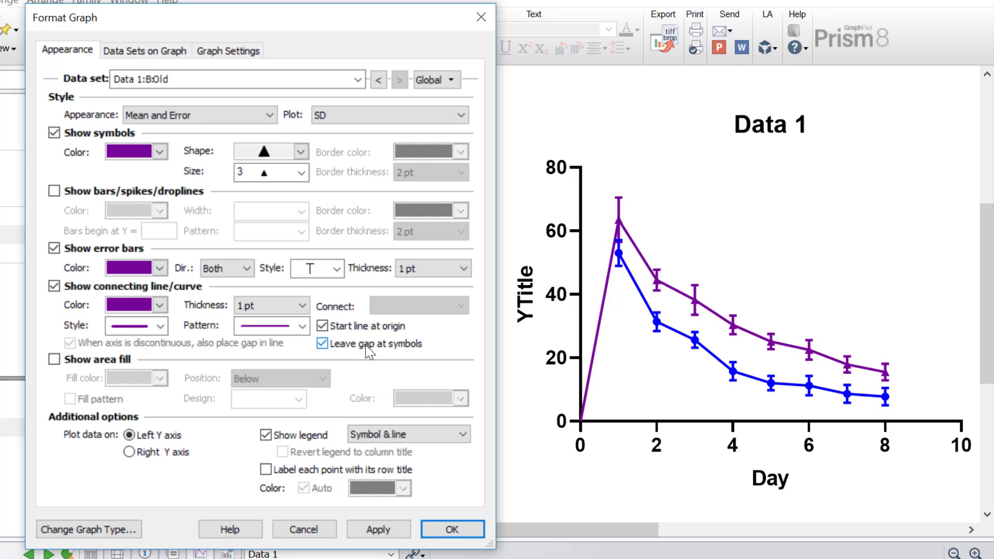
pyautogui.click(359, 533)
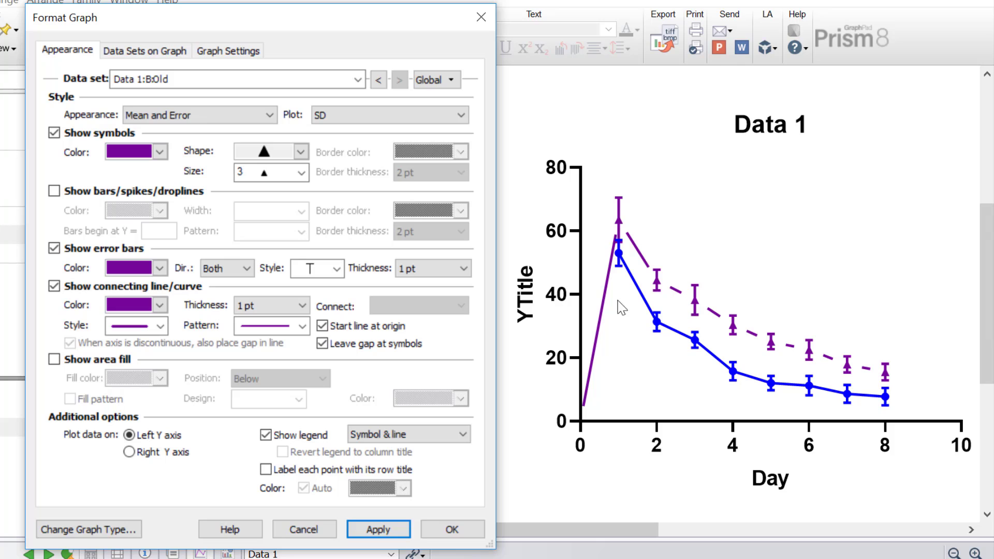
pyautogui.click(357, 344)
pyautogui.click(363, 326)
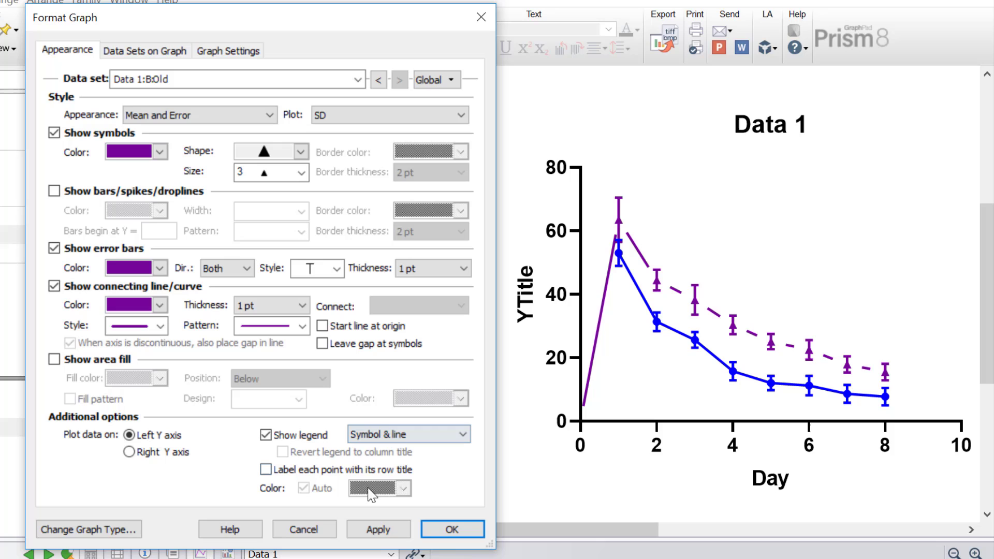
pyautogui.click(372, 529)
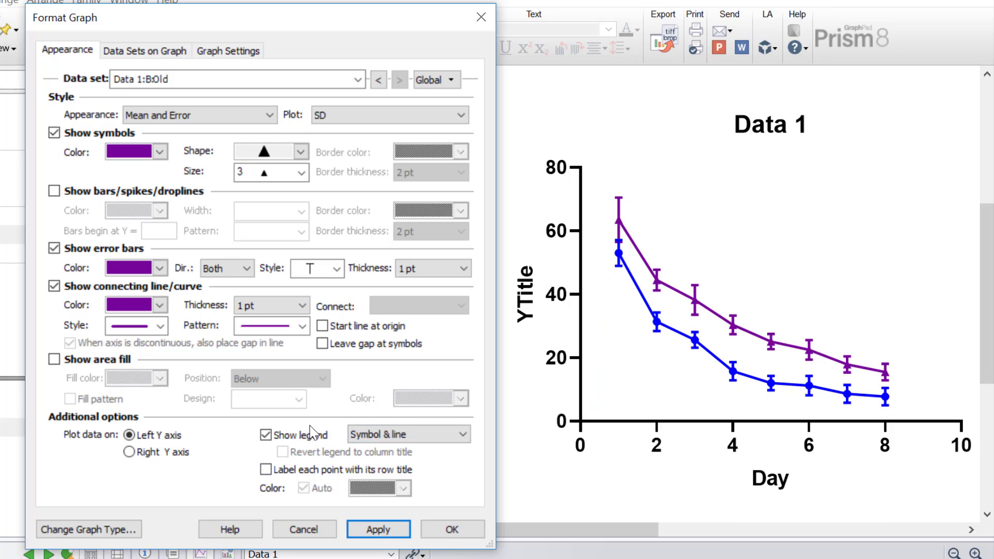
# Try an area fill below the Old data set's line, view the fill position choices, and remove the fill
pyautogui.click(98, 363)
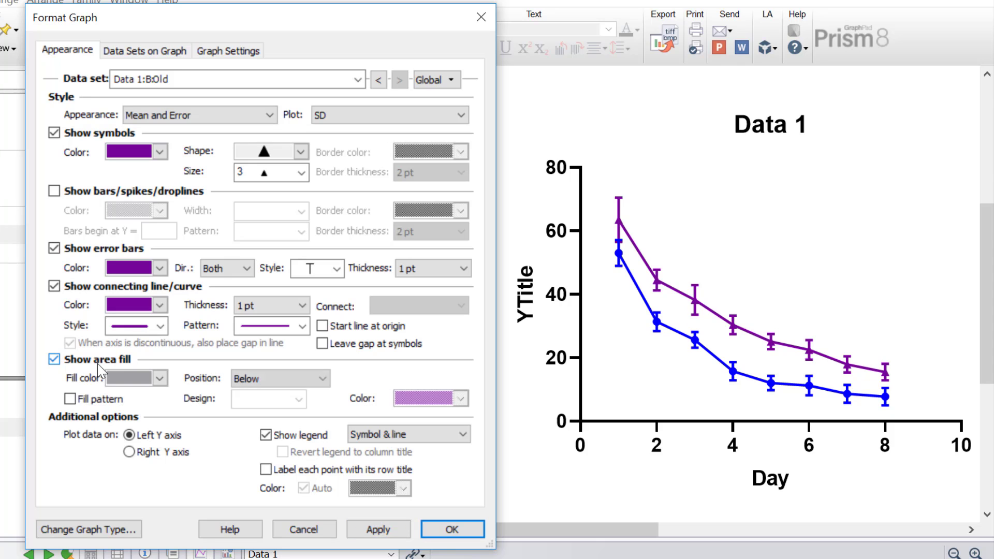
pyautogui.click(369, 531)
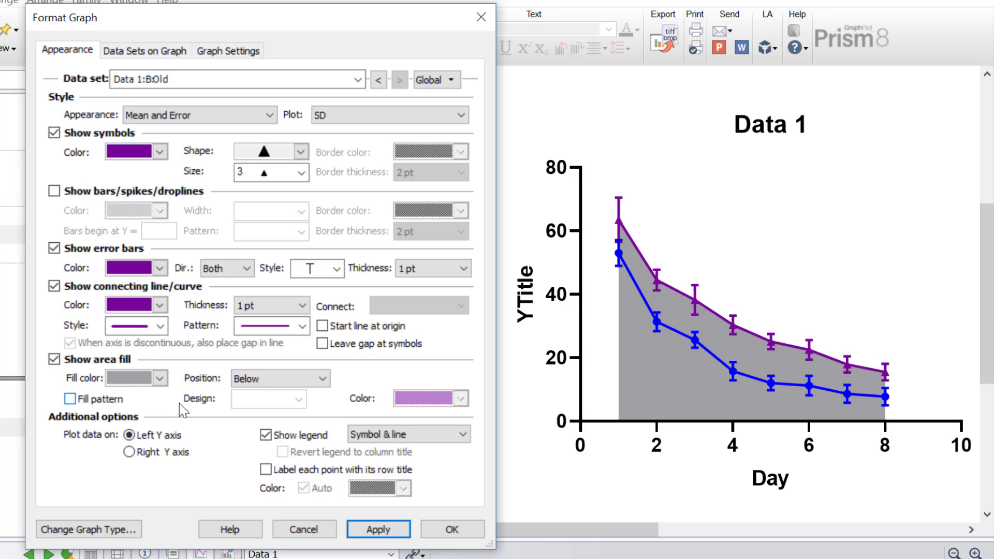
pyautogui.click(288, 387)
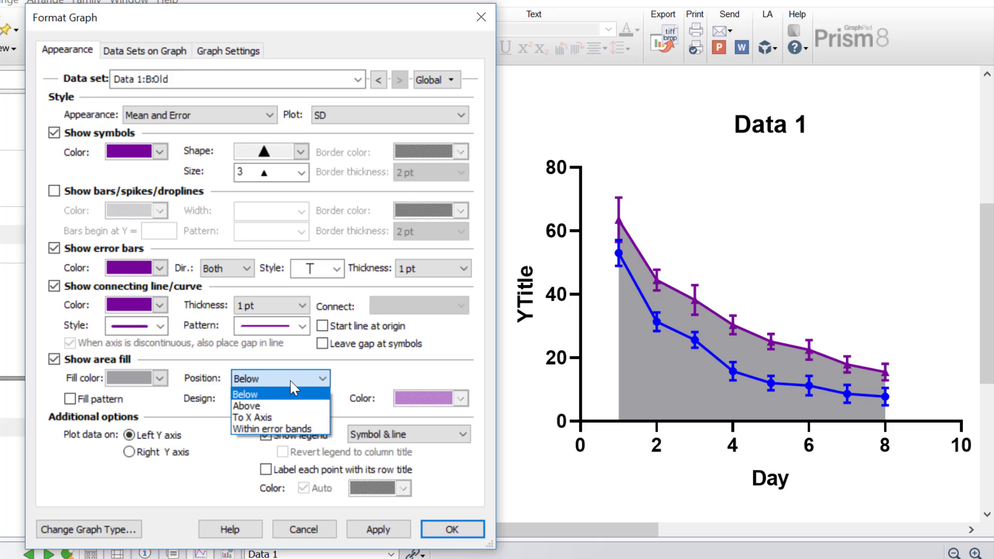
pyautogui.click(295, 384)
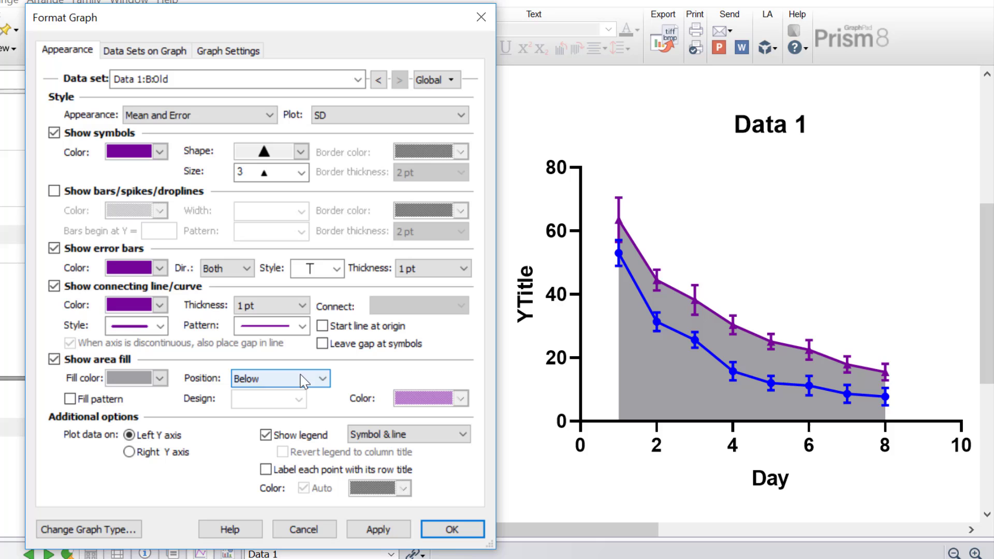
pyautogui.click(107, 361)
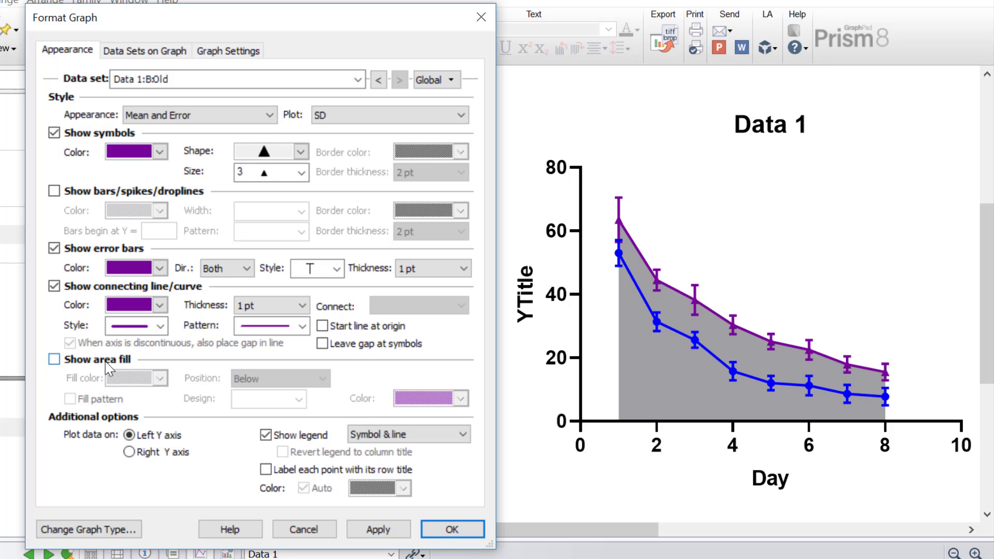
pyautogui.click(370, 529)
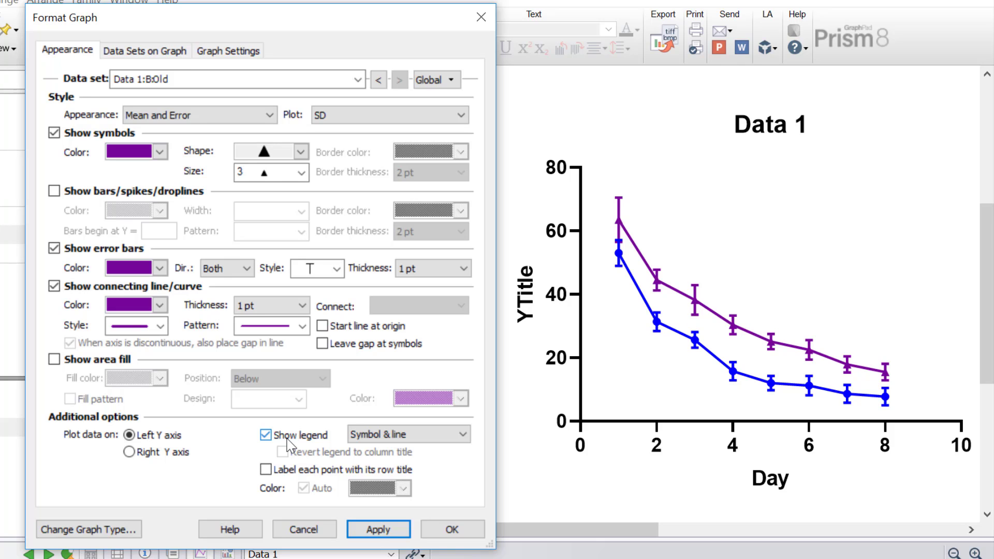
# View the legend style choices, keep Symbol & line, and accept the graph formatting
pyautogui.click(469, 438)
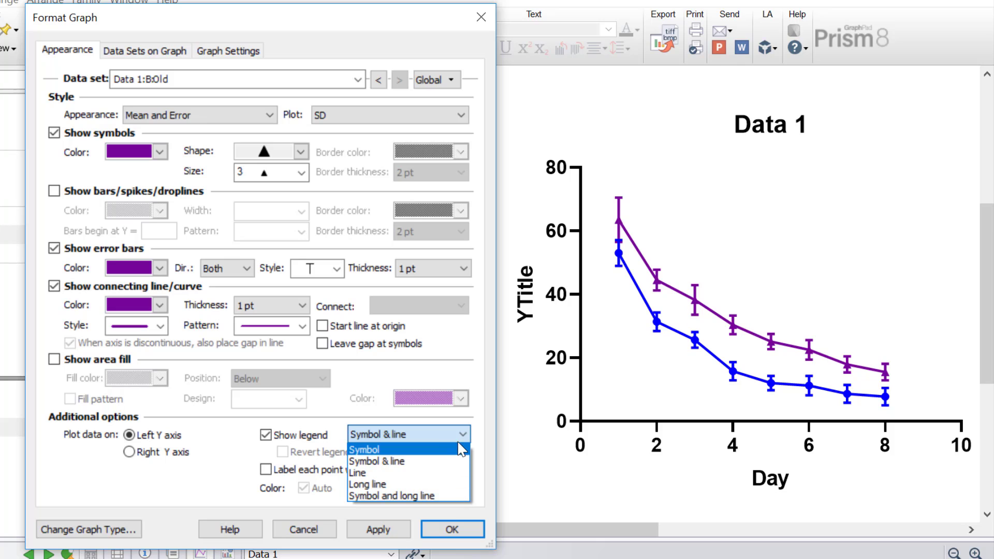
pyautogui.click(233, 448)
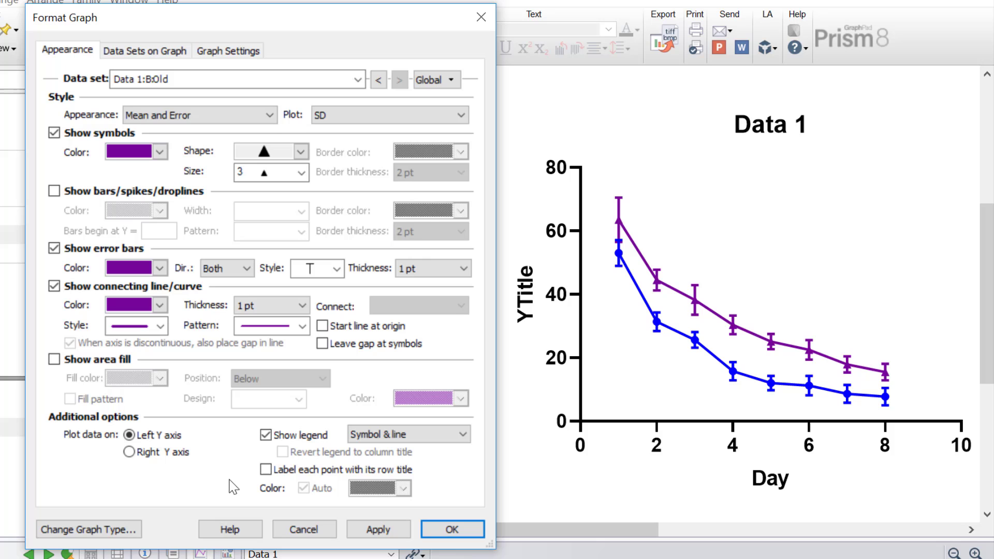
pyautogui.click(451, 531)
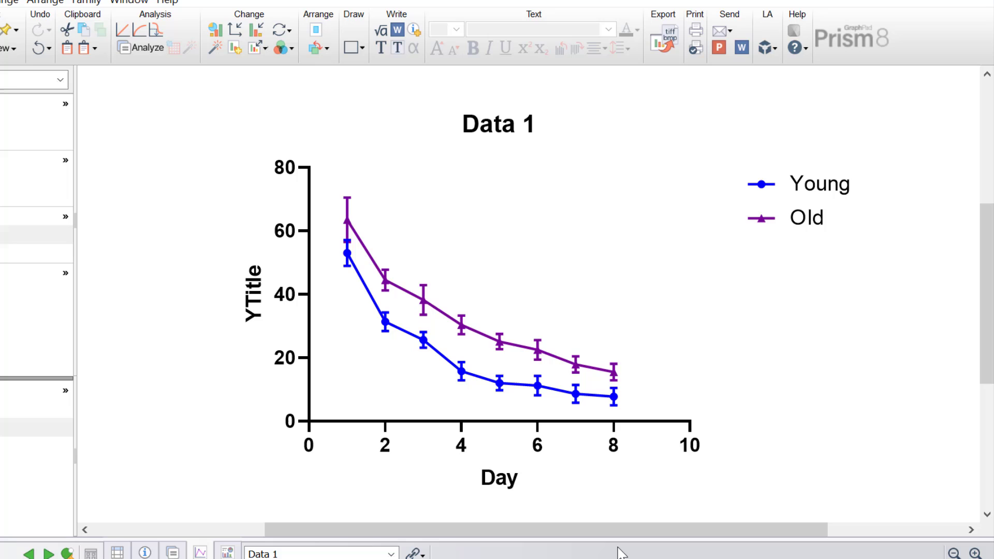
# Replace the Y axis title with "Latency (secs)"
pyautogui.click(253, 296)
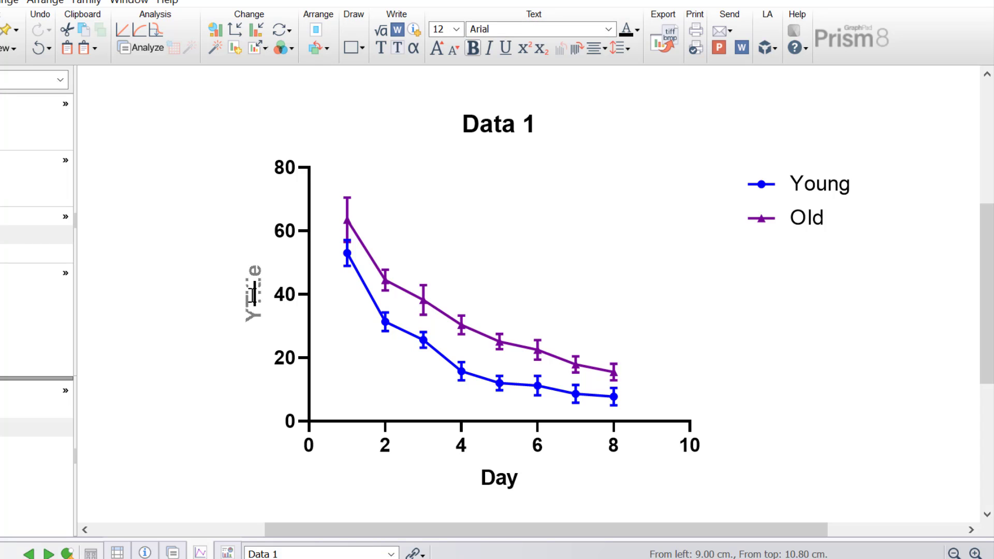
pyautogui.write('La')
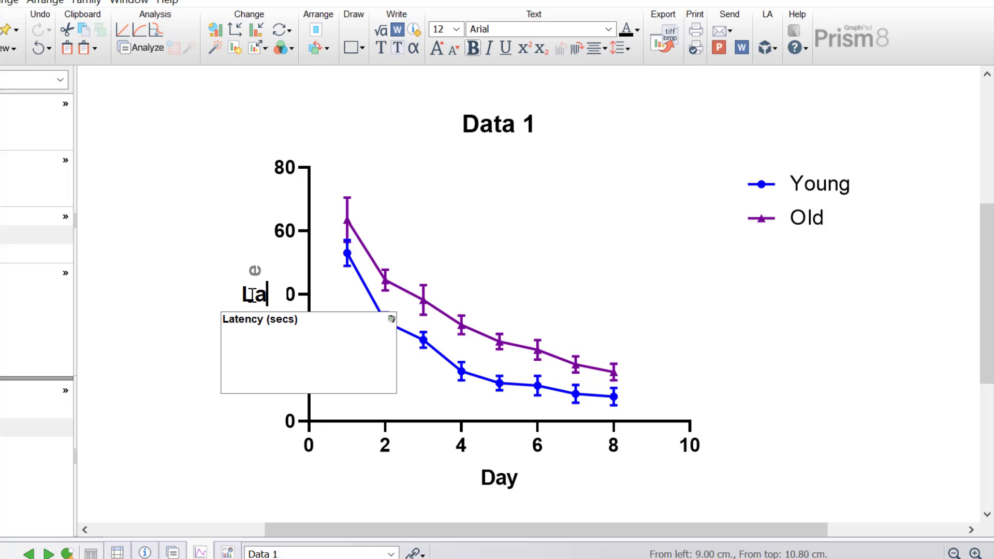
pyautogui.click(251, 319)
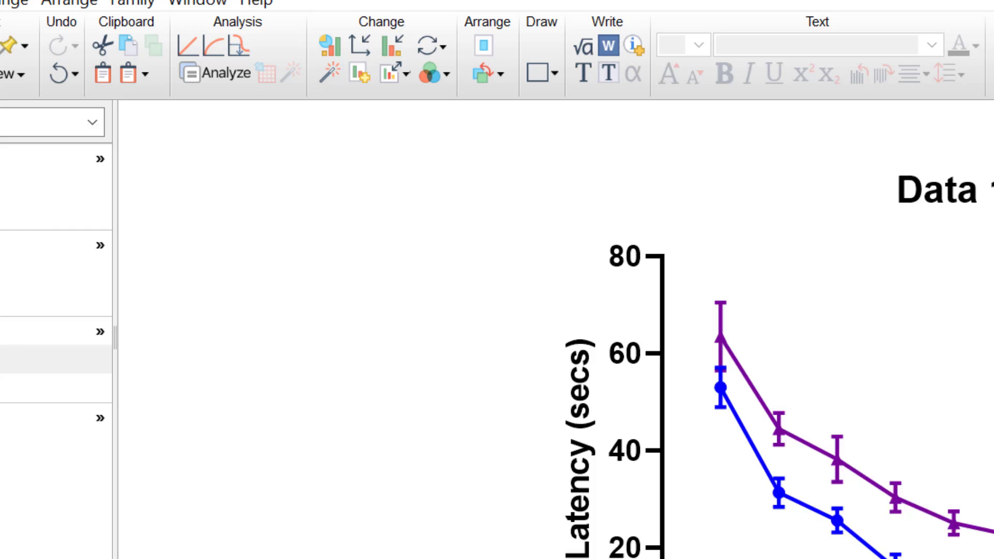
# Turn off the automatic range for the X axis, set its major ticks interval to 1 and maximum to 9, and apply
pyautogui.click(361, 49)
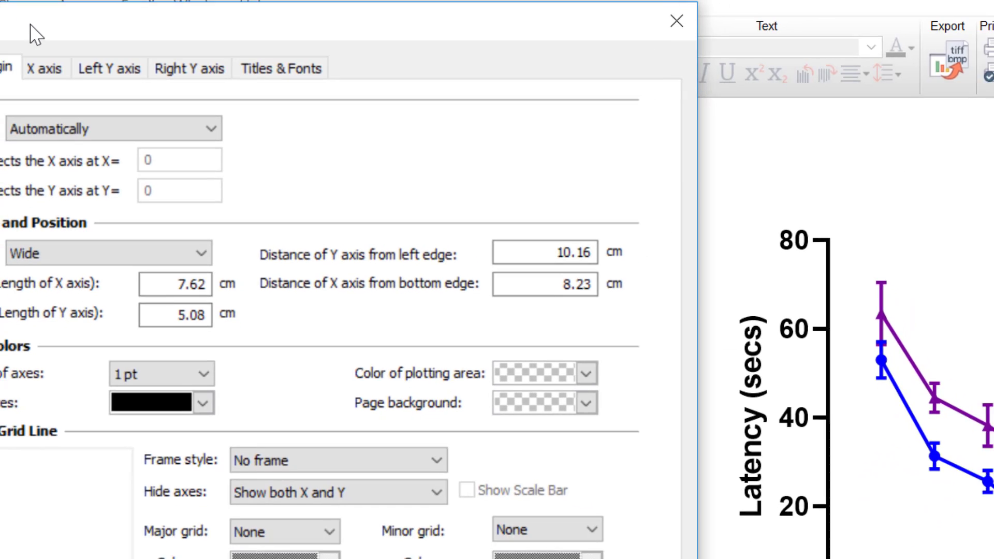
pyautogui.click(109, 68)
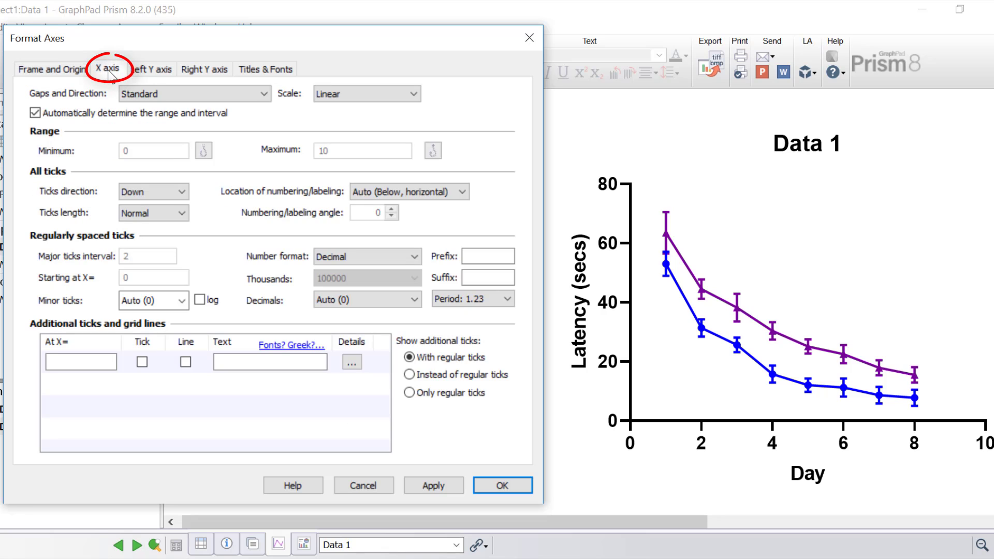
pyautogui.click(75, 116)
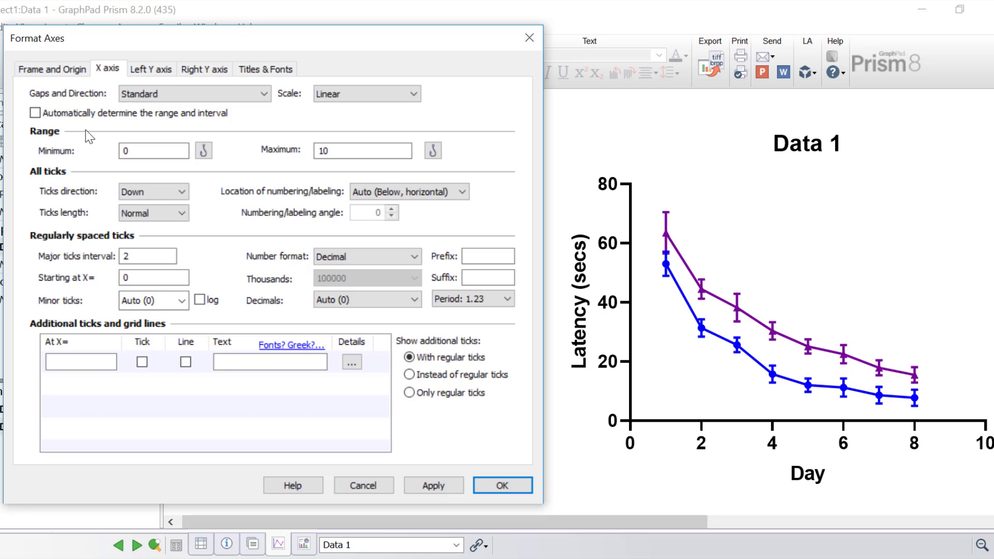
pyautogui.doubleClick(141, 257)
pyautogui.write('1')
pyautogui.doubleClick(326, 151)
pyautogui.write('9')
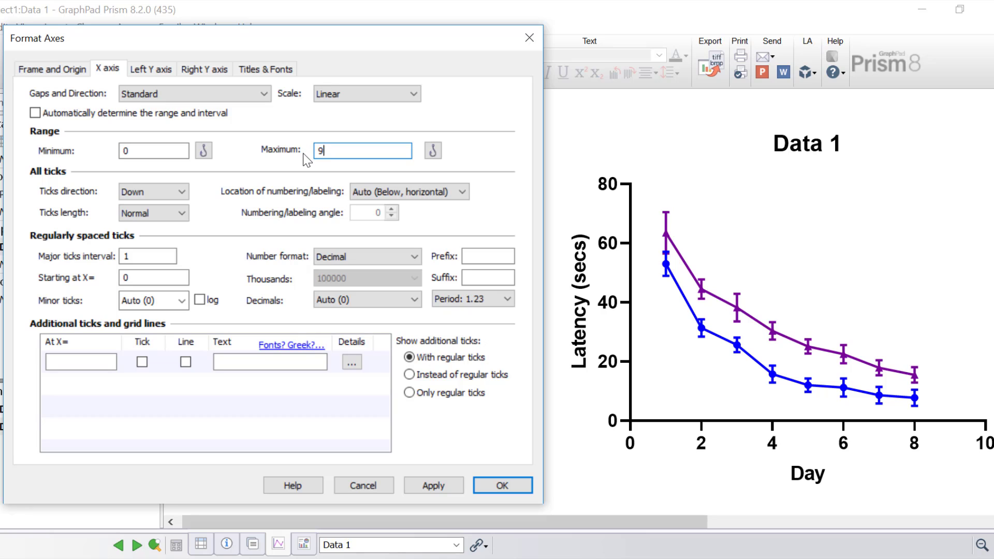
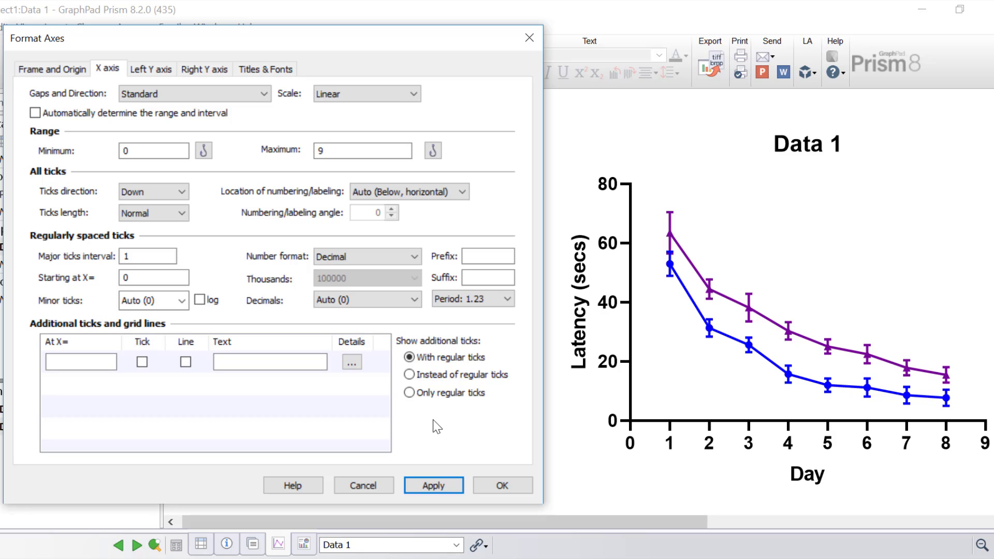
# Add an additional X axis entry at 4.5 with a grid line and apply it to the graph
pyautogui.click(77, 358)
pyautogui.click(77, 363)
pyautogui.write('4.5')
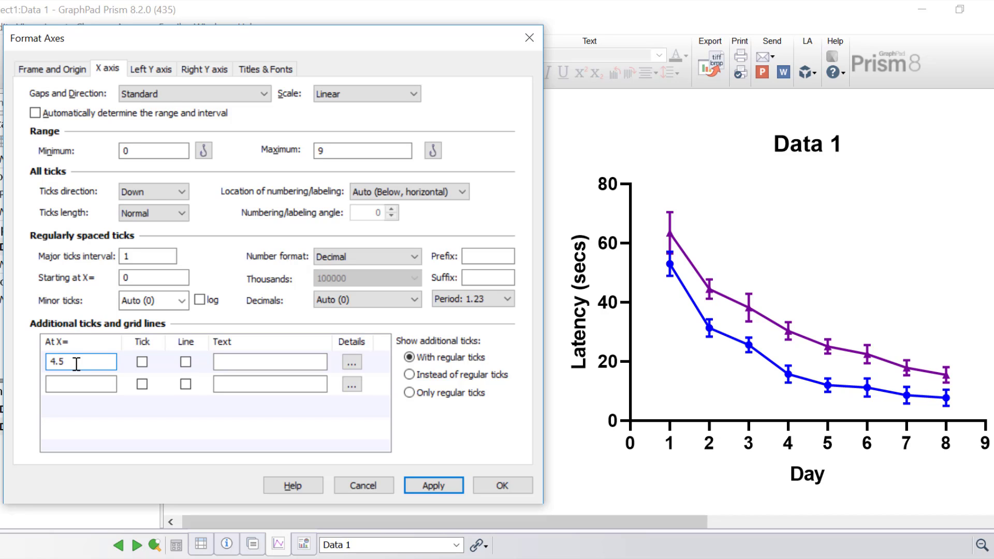
pyautogui.click(184, 362)
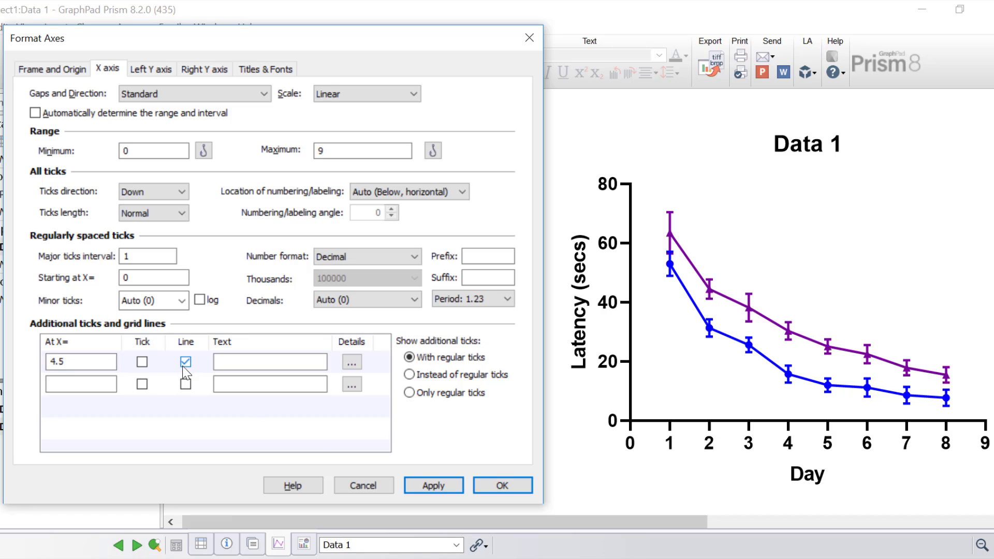
pyautogui.click(447, 490)
# Create a new additional tick at X = 1 and enable shading between it and X = 4.5, under the data points
pyautogui.click(351, 364)
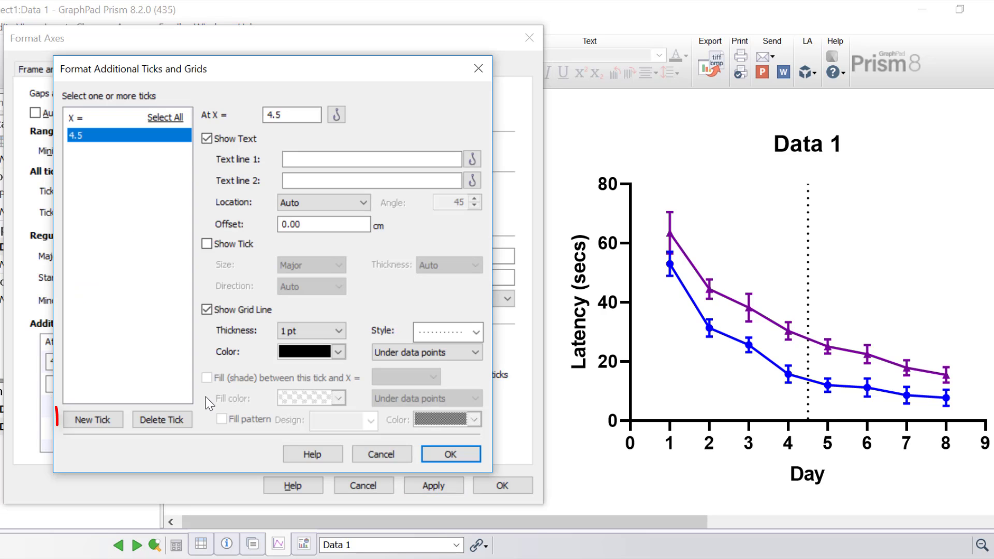
pyautogui.click(106, 420)
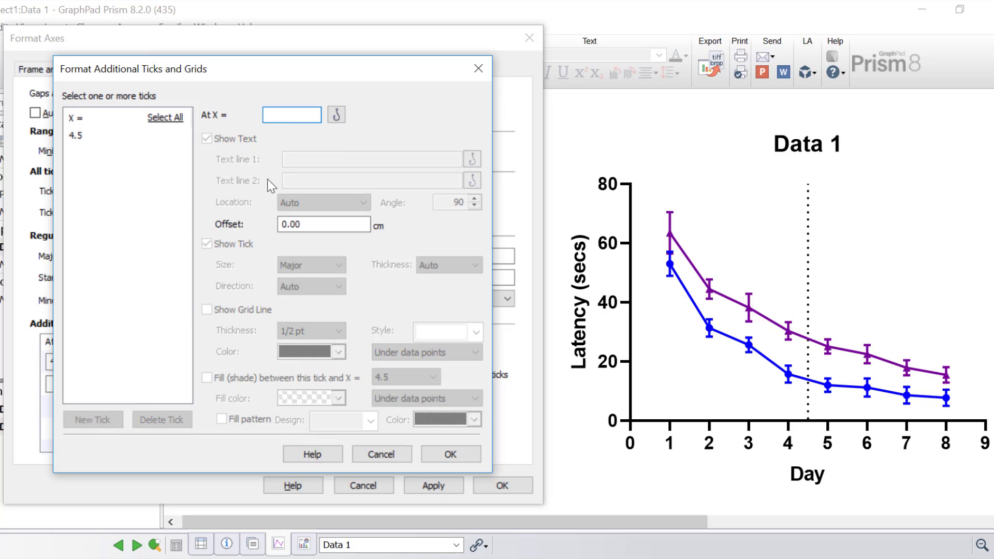
pyautogui.write('1')
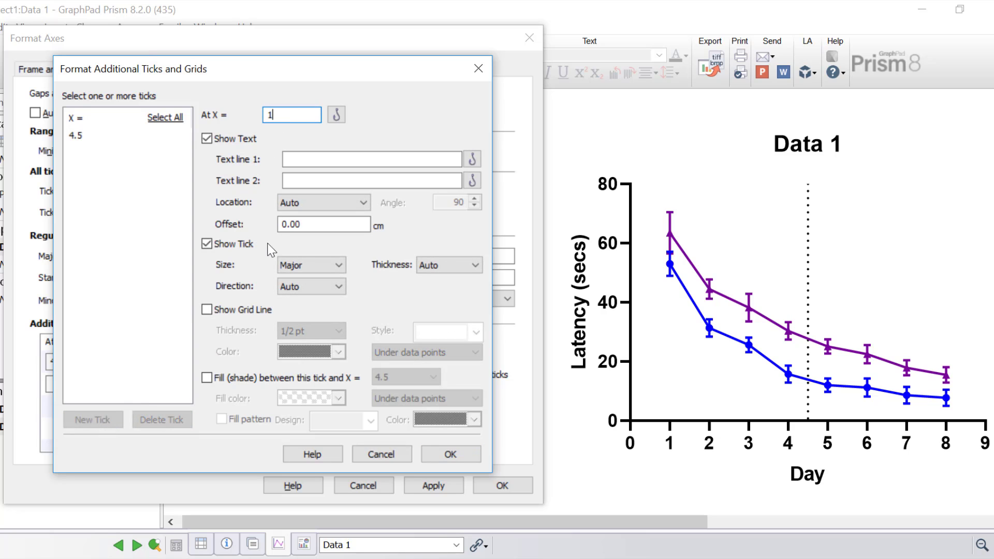
pyautogui.click(237, 384)
pyautogui.click(238, 384)
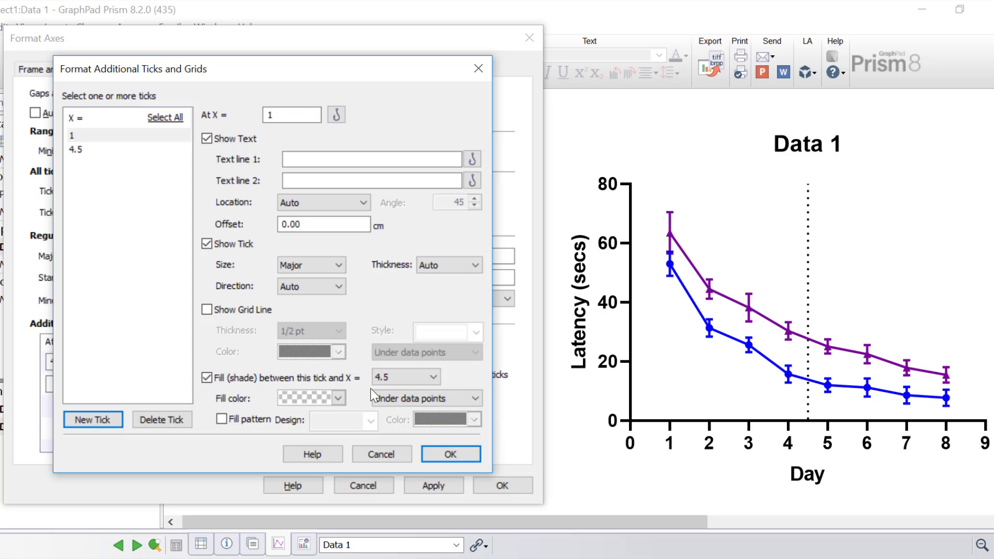
pyautogui.click(382, 381)
pyautogui.click(400, 389)
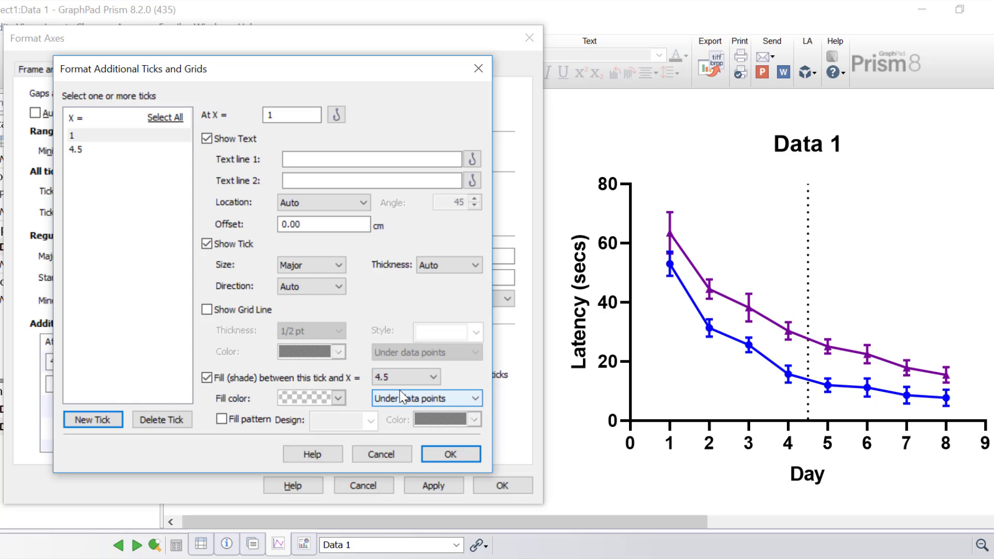
# Set the shading's fill color to light gray (column B, row 1) and apply it to the graph
pyautogui.click(336, 399)
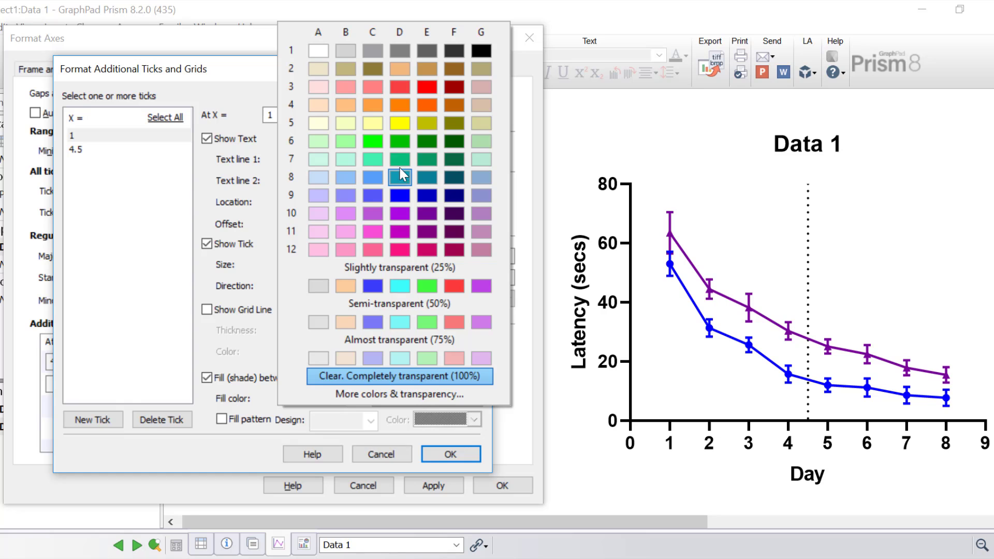
pyautogui.click(348, 52)
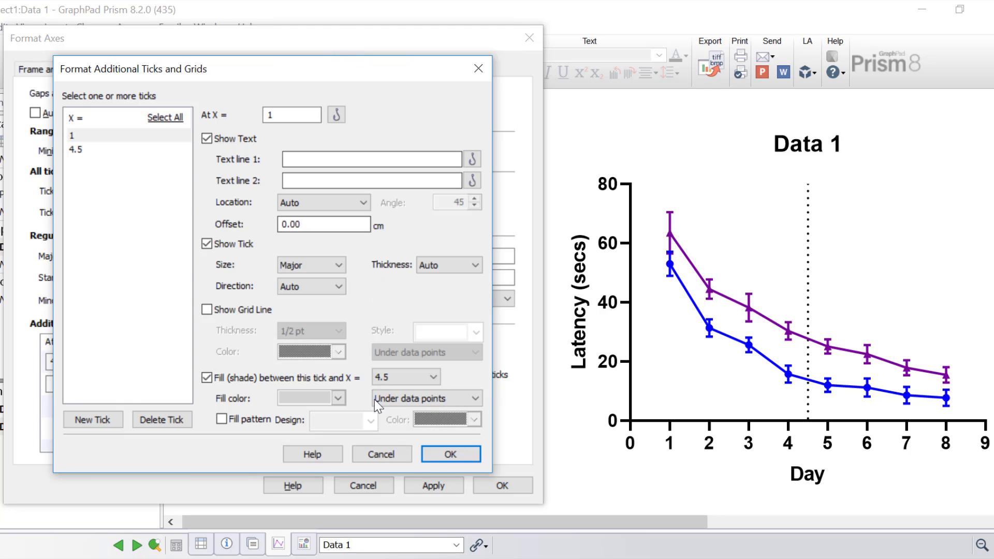
pyautogui.click(433, 454)
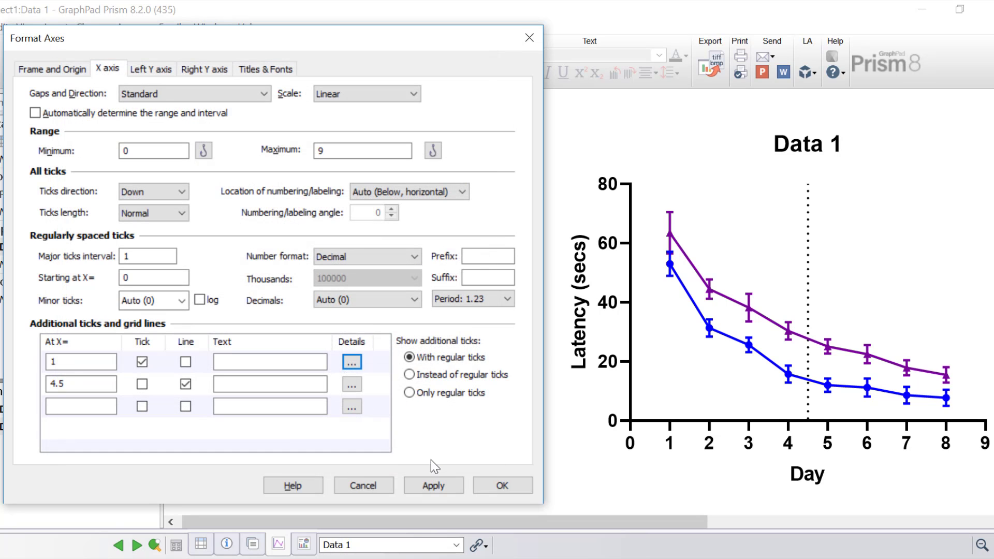
pyautogui.click(423, 487)
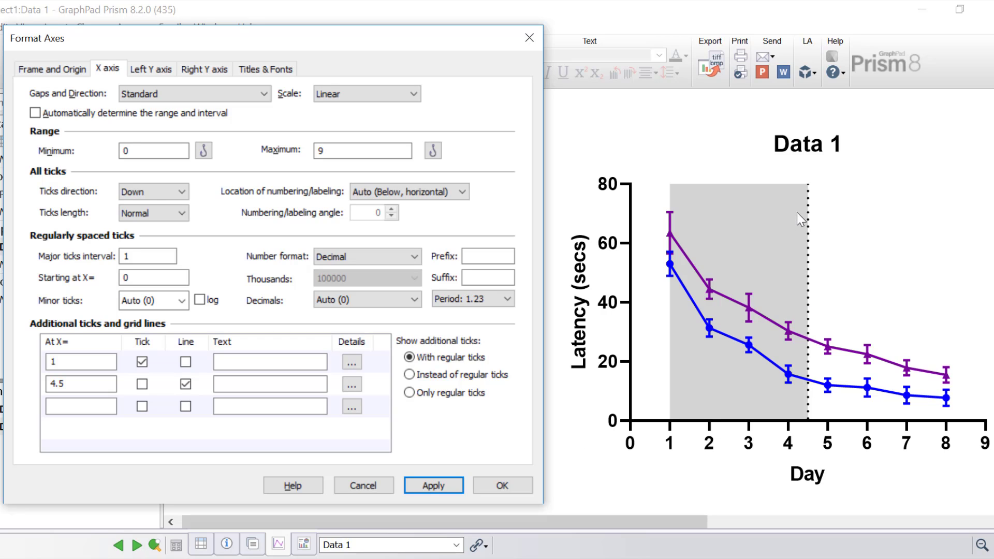
# Remove the grid line at X = 4.5 and accept the axis formatting
pyautogui.click(186, 384)
pyautogui.click(415, 485)
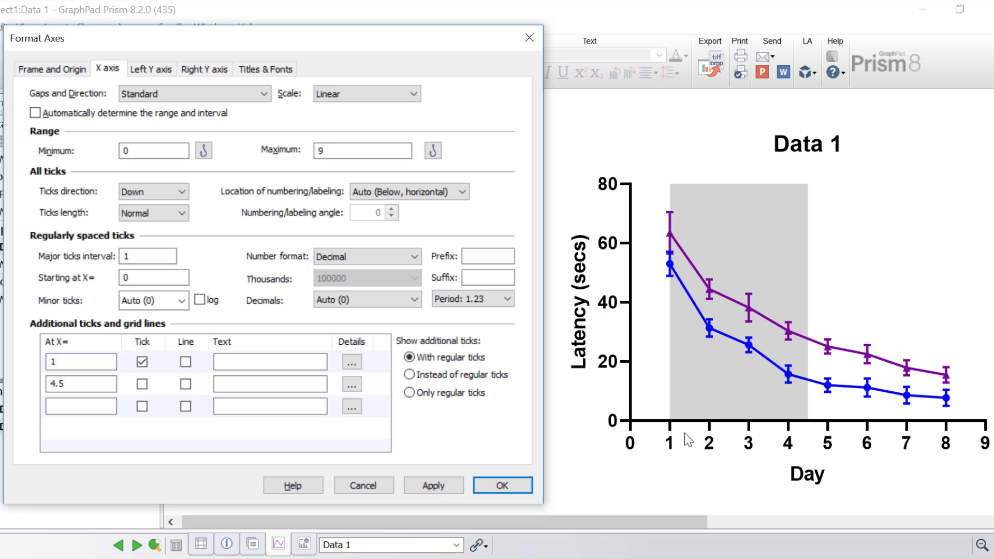
pyautogui.click(502, 486)
# Replace the graph title with "Morris Water Maze"
pyautogui.moveTo(484, 517); pyautogui.dragTo(673, 519)
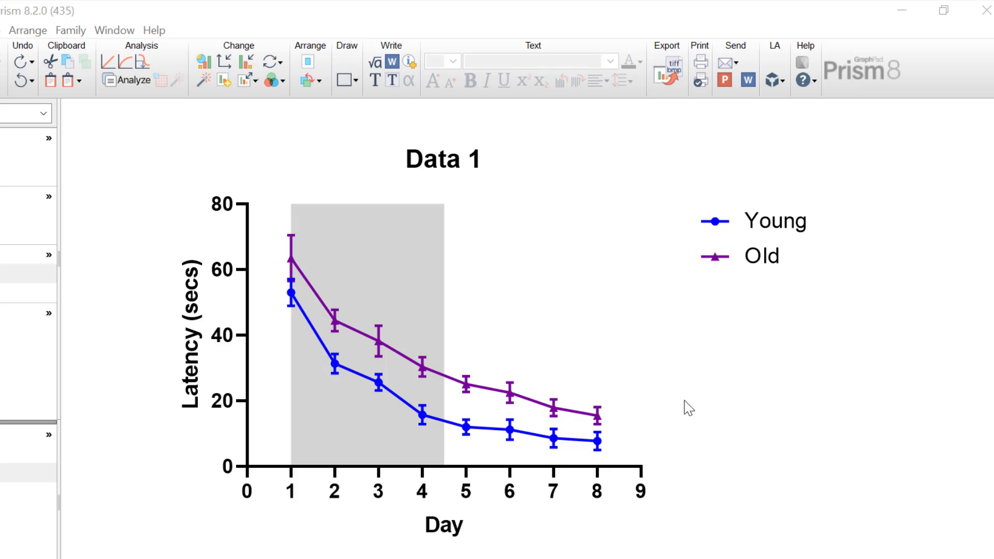
pyautogui.doubleClick(459, 160)
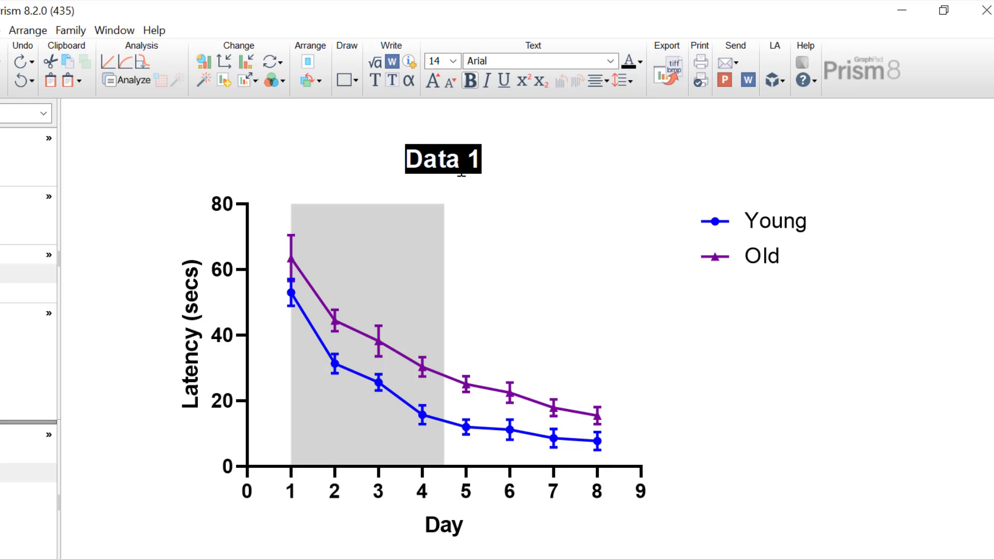
pyautogui.write('Morr')
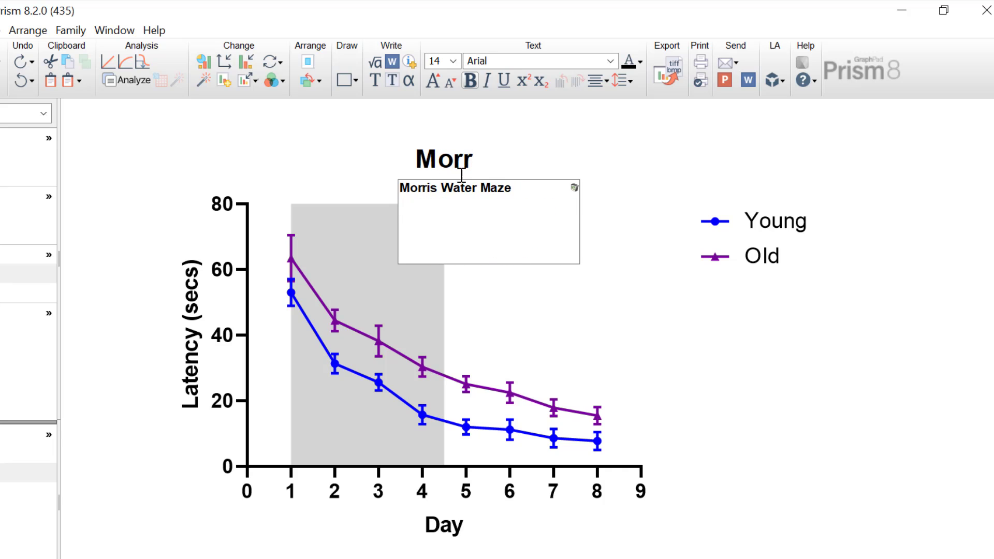
pyautogui.click(466, 195)
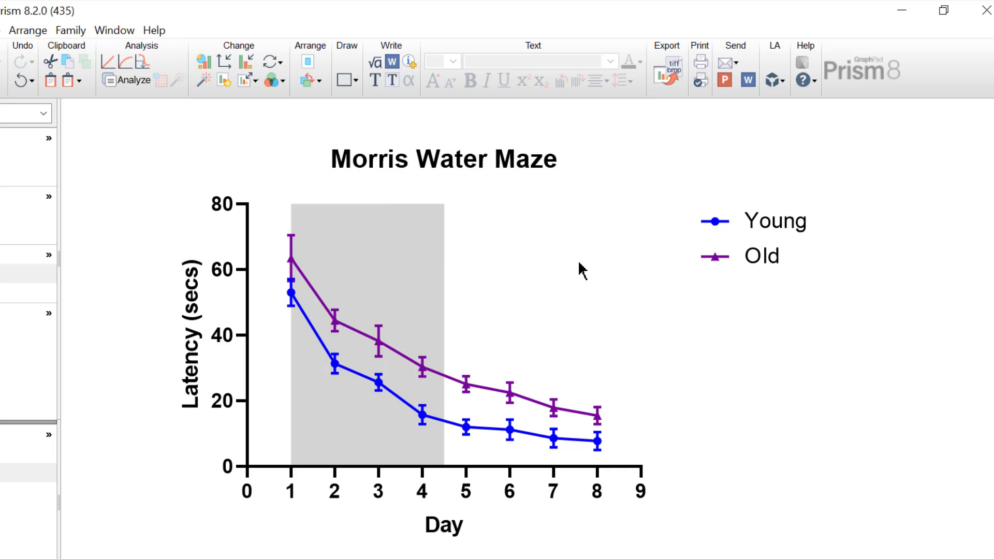
# Add a bold text label "Training" and place it inside the upper part of the shaded area
pyautogui.click(378, 83)
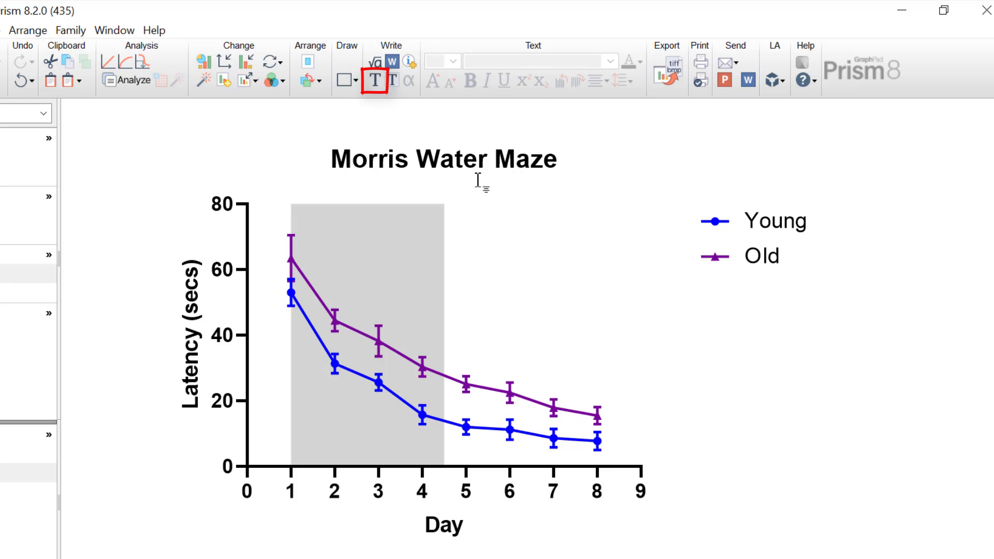
pyautogui.click(531, 243)
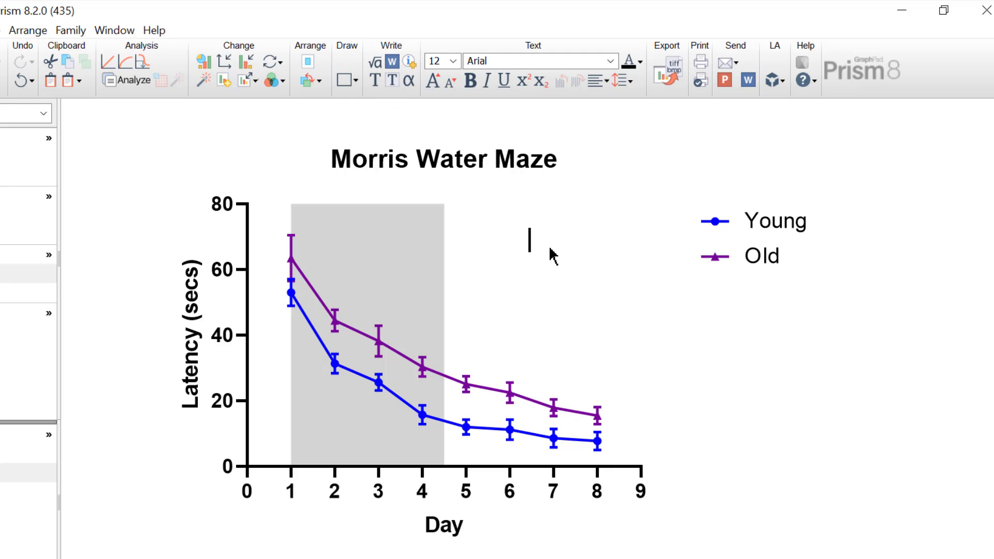
pyautogui.write('Training')
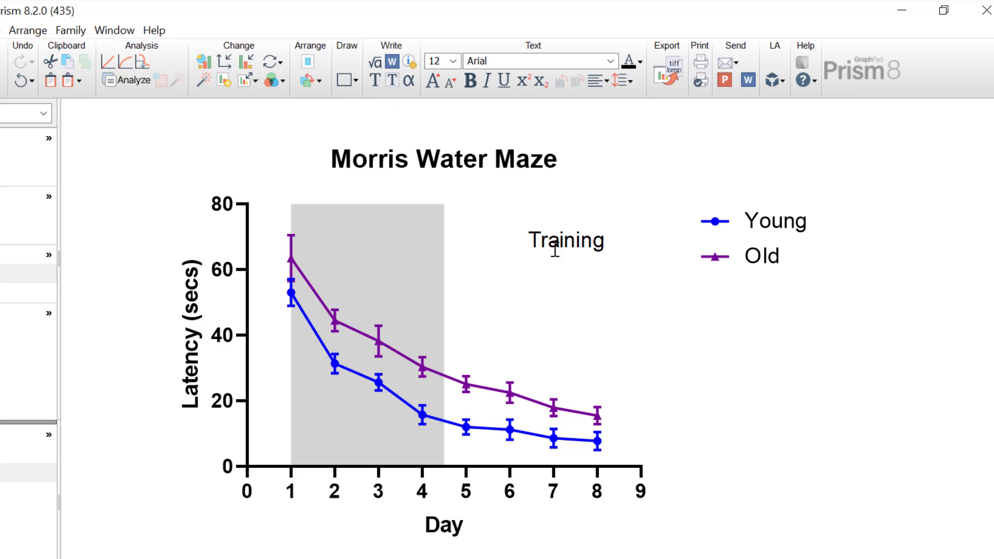
pyautogui.press('Escape')
pyautogui.click(475, 87)
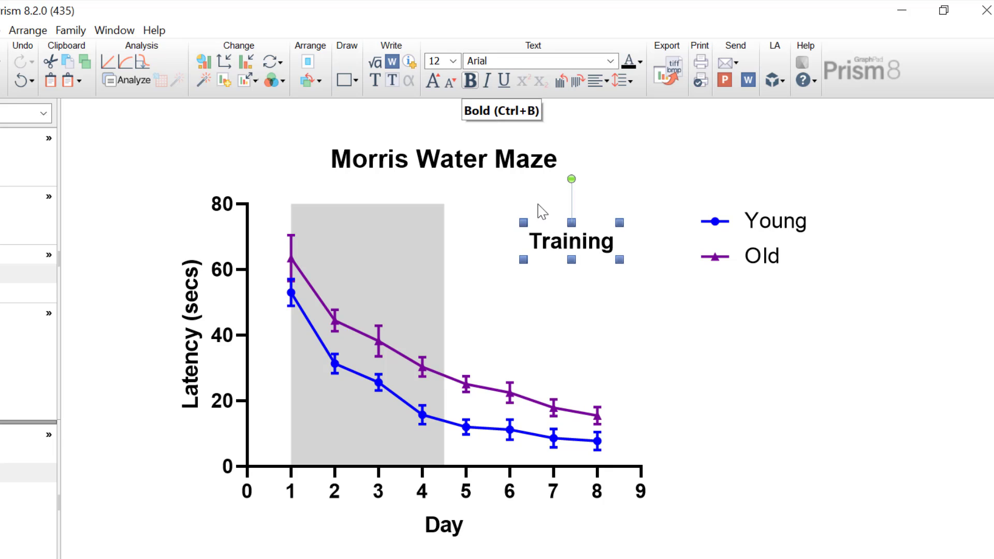
pyautogui.moveTo(515, 259)
pyautogui.mouseDown()
pyautogui.moveTo(390, 251)
pyautogui.moveTo(386, 238)
pyautogui.mouseUp()
pyautogui.click(427, 118)
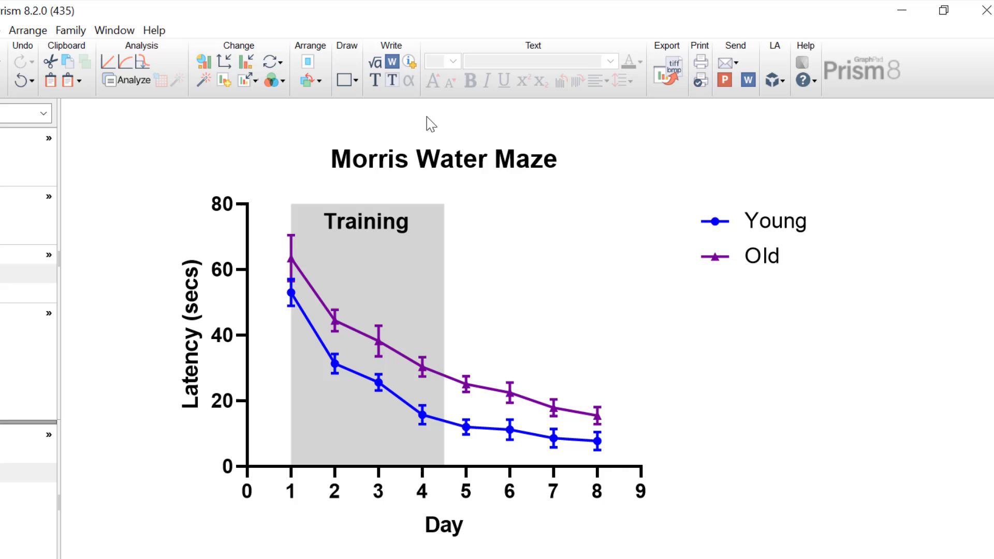
# Add a bold text label "Test" above the unshaded part of the curves, level with the Training label
pyautogui.click(376, 80)
pyautogui.click(510, 217)
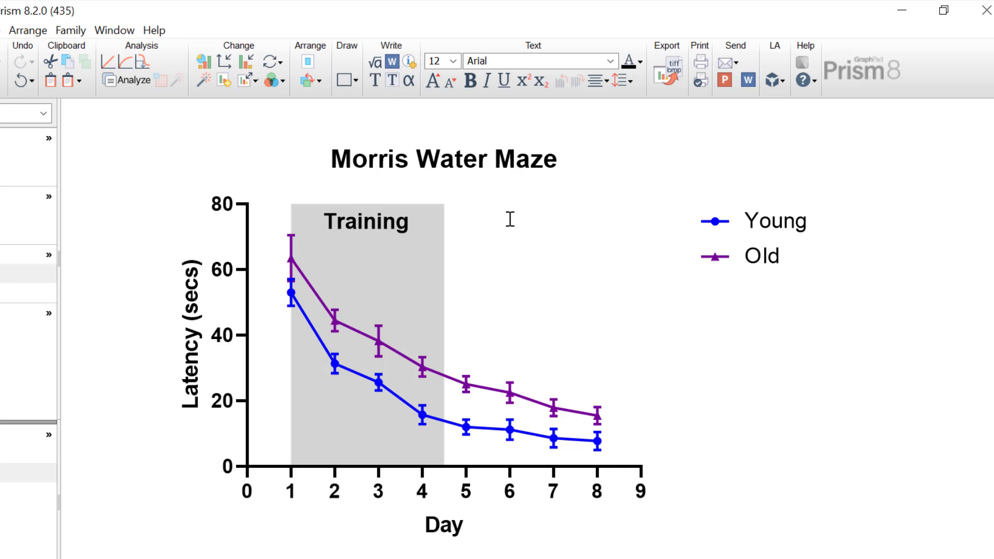
pyautogui.write('Test')
pyautogui.press('Escape')
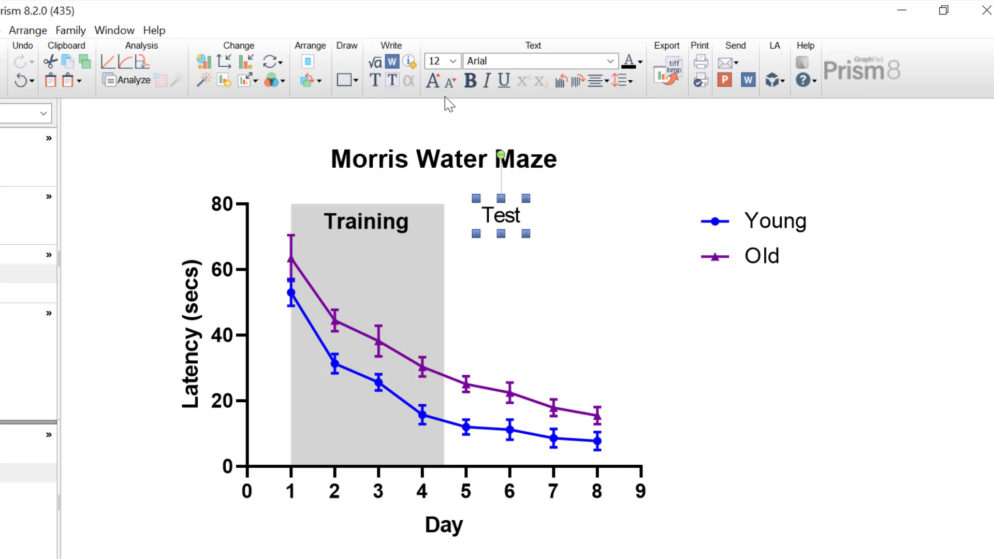
pyautogui.click(470, 81)
pyautogui.moveTo(517, 234); pyautogui.dragTo(535, 239)
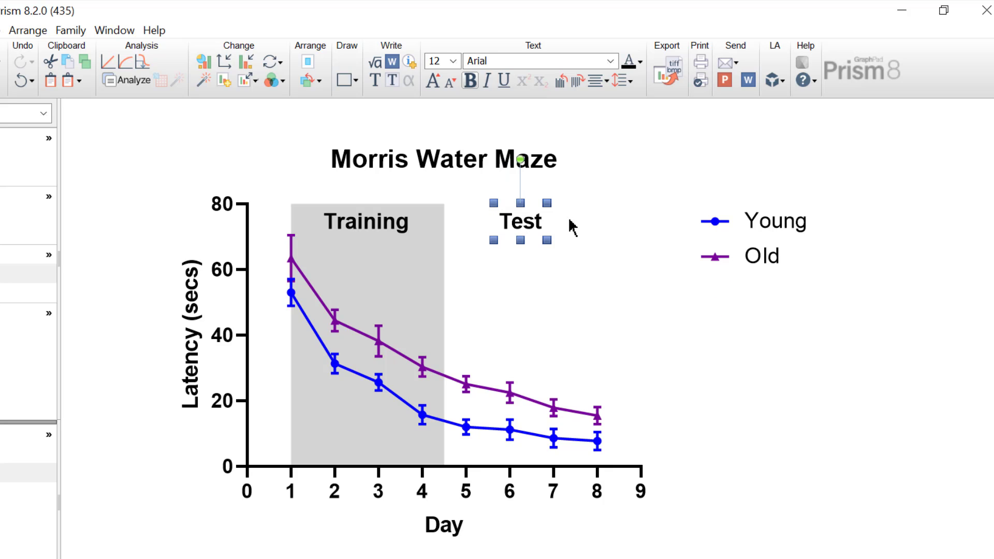
pyautogui.click(635, 253)
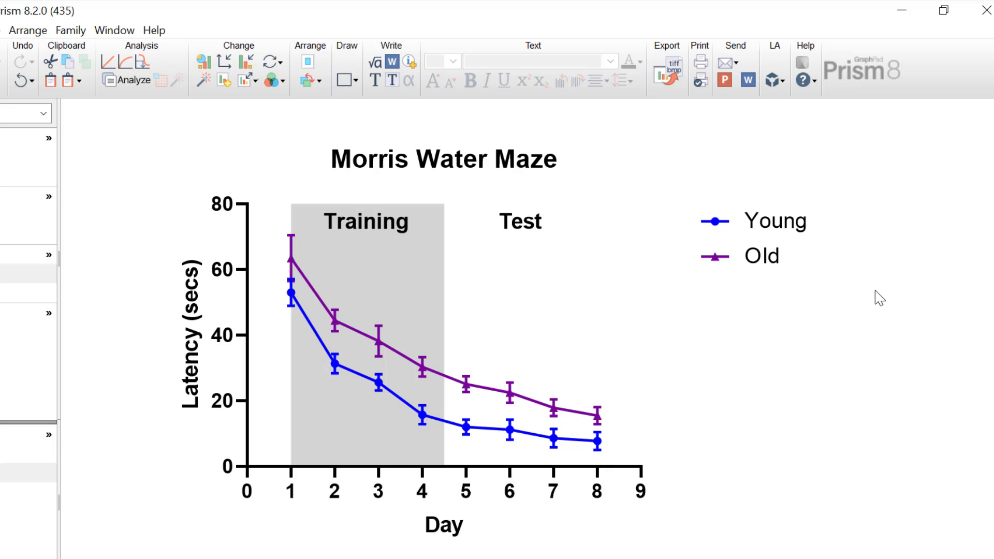
# Move the Young and Old legend entries together closer to the graph, beside the Test label
pyautogui.moveTo(876, 295); pyautogui.dragTo(668, 206)
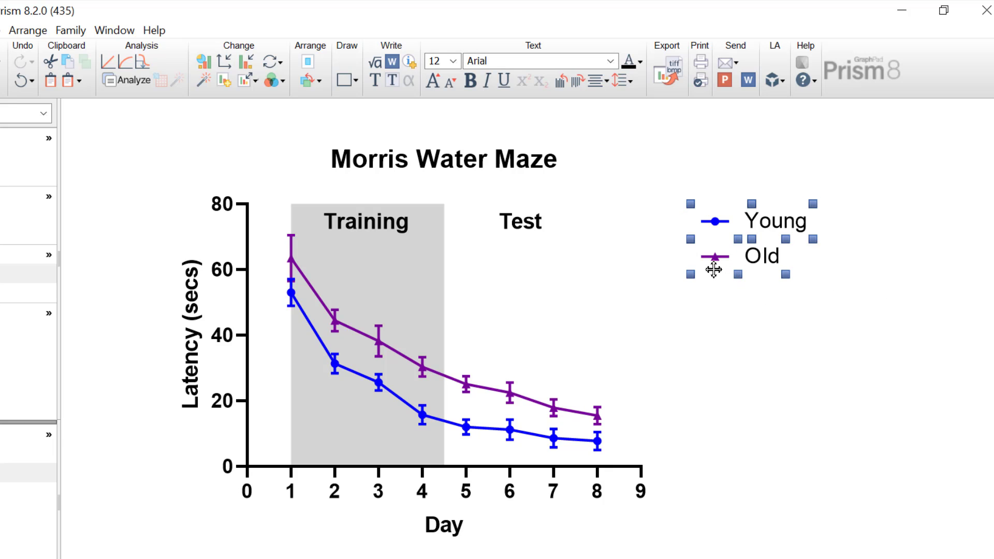
pyautogui.moveTo(707, 271); pyautogui.dragTo(621, 263)
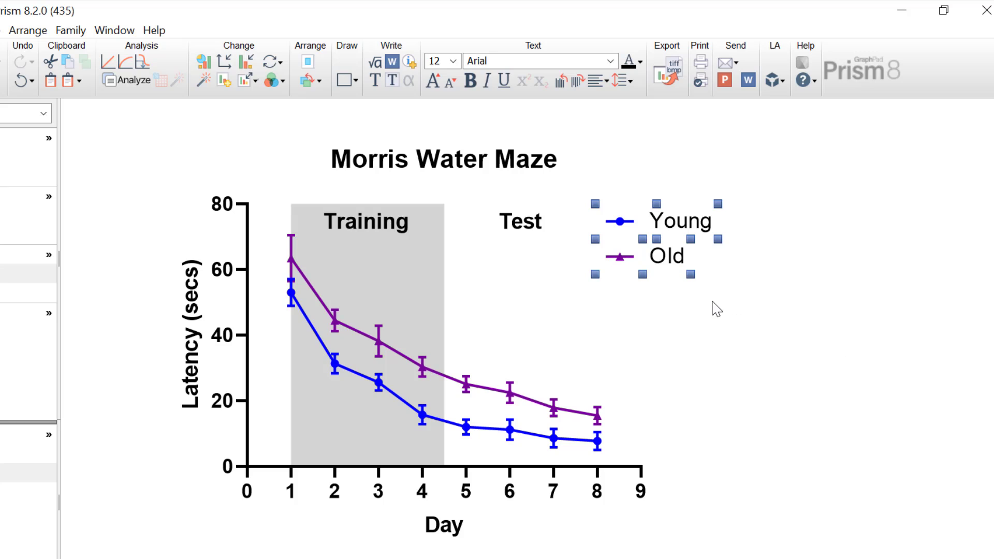
pyautogui.click(717, 309)
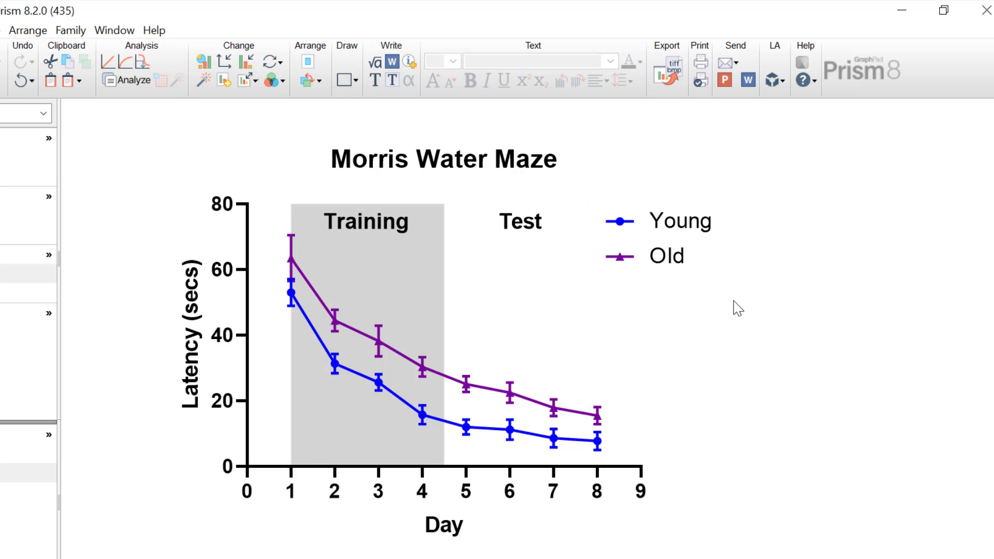